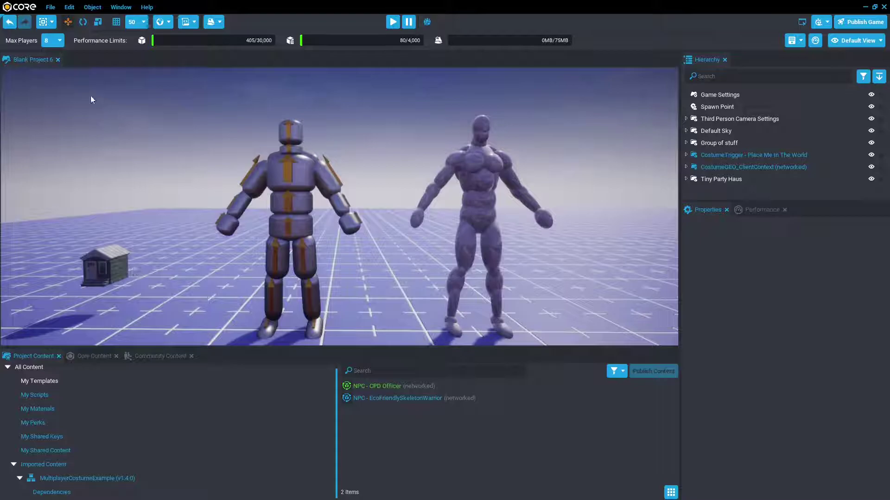
Switch selection to Object mode and deinstance CostumeGEO_ClientContext from its template
click(52, 23)
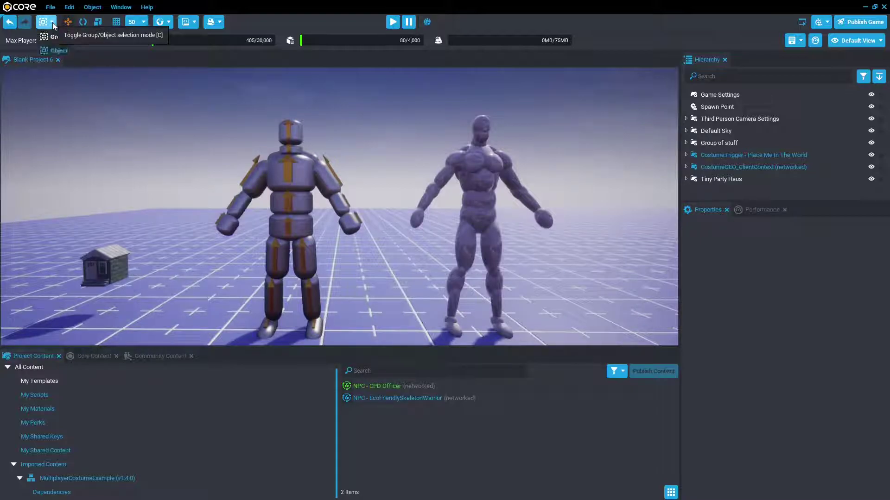
click(65, 52)
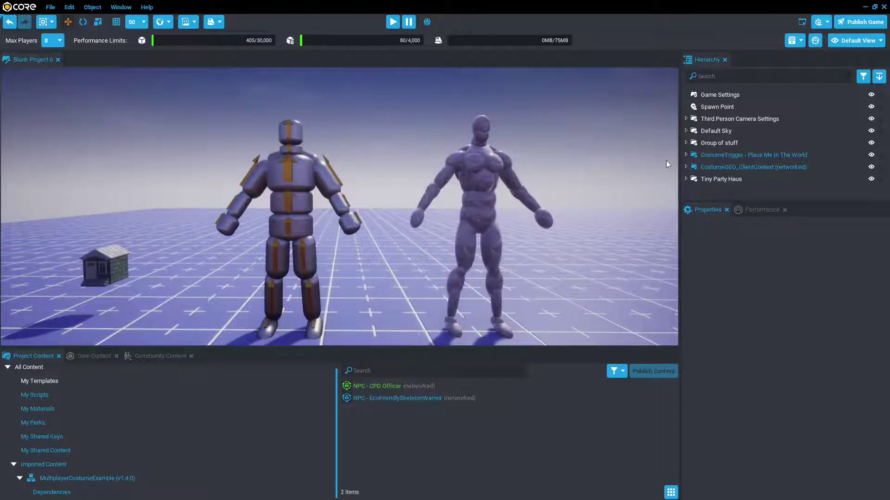
right_click(721, 166)
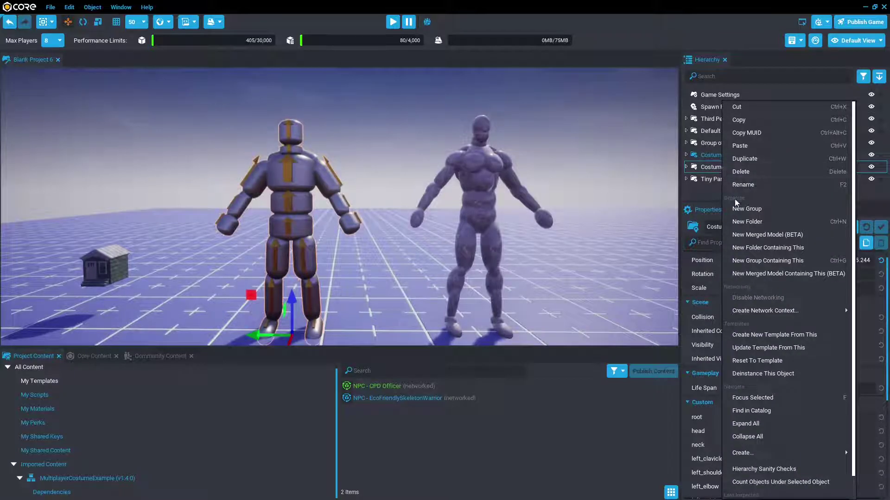
click(750, 373)
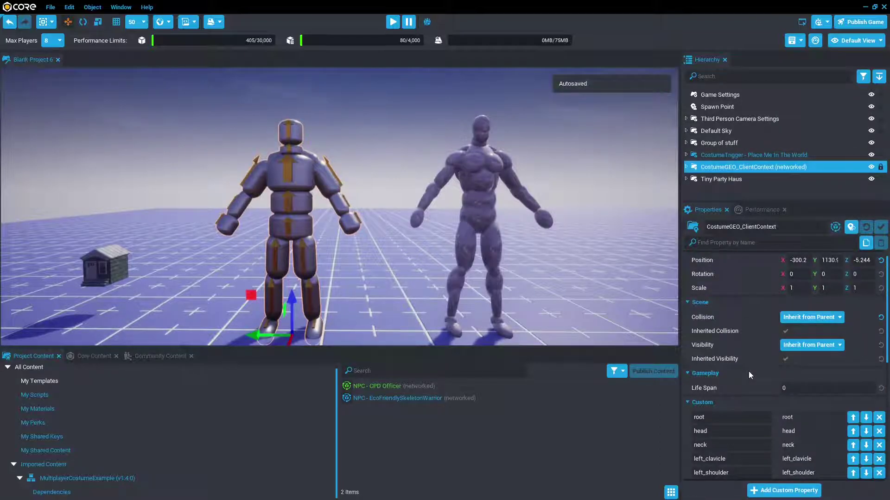
Select Tiny Party Haus and expand CostumeGEO_ClientContext down to its CostumePieces sockets
click(604, 167)
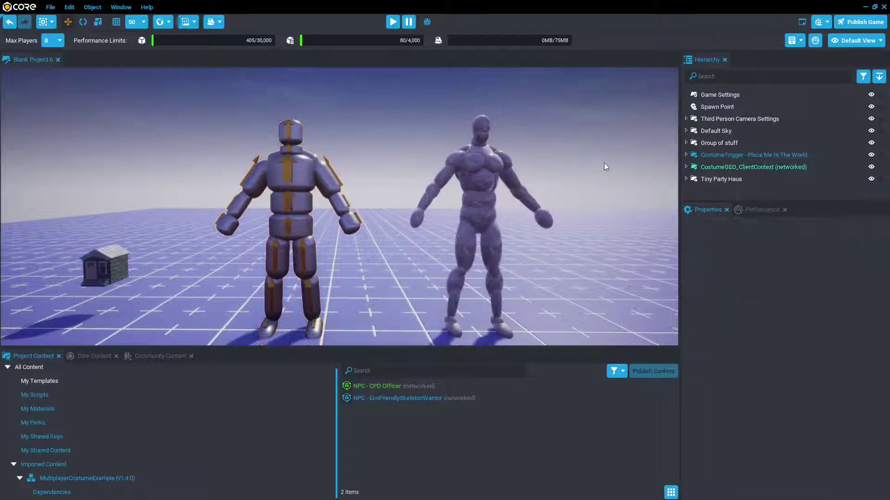
click(708, 179)
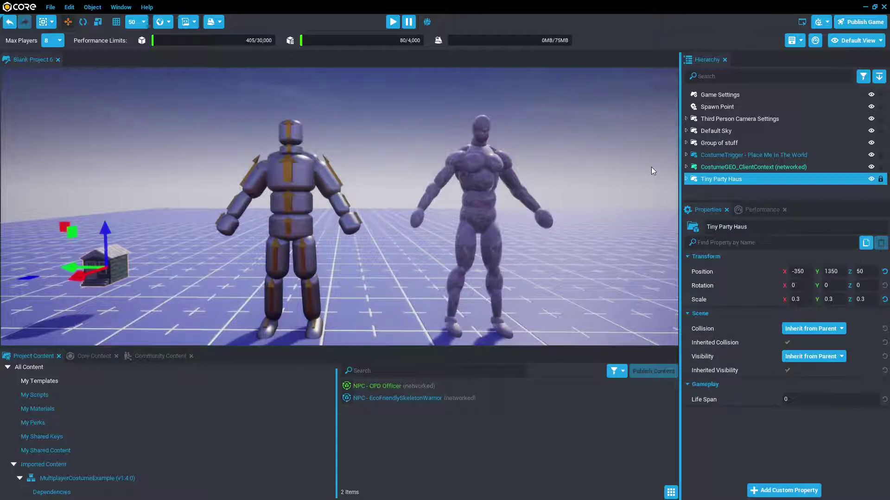
click(686, 167)
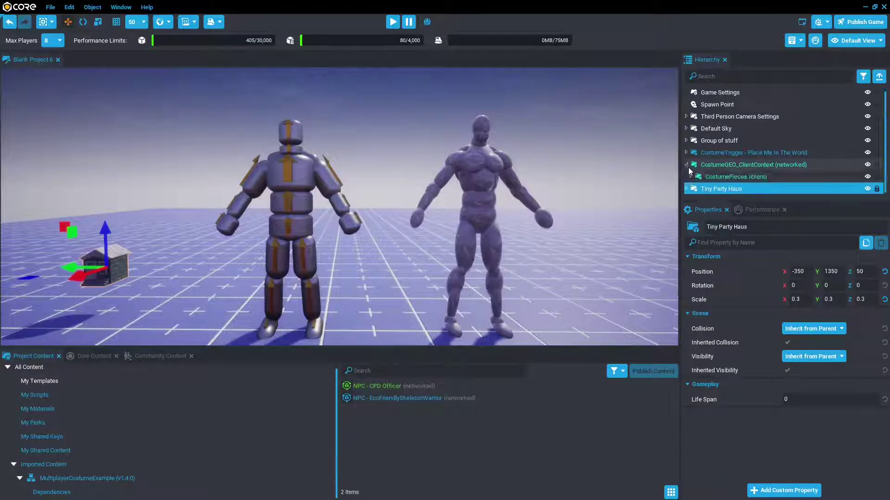
click(690, 174)
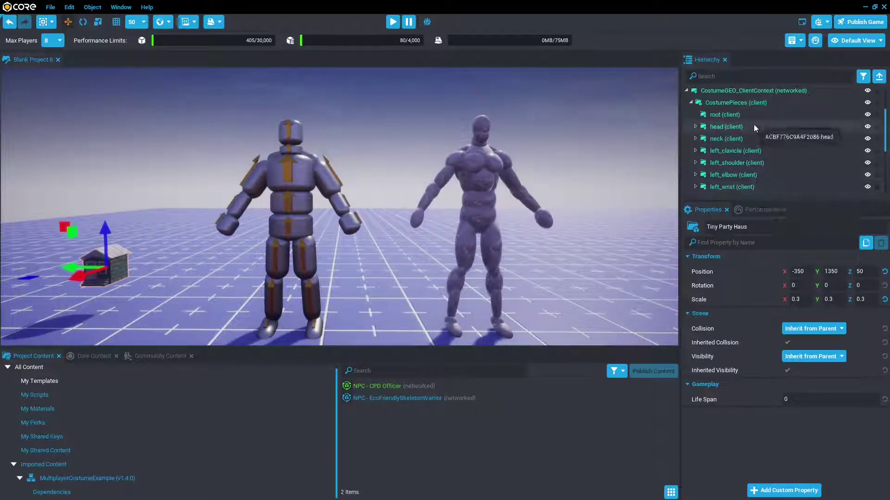
Paste Tiny Party Haus into the head socket and delete sample_costume_head
click(298, 129)
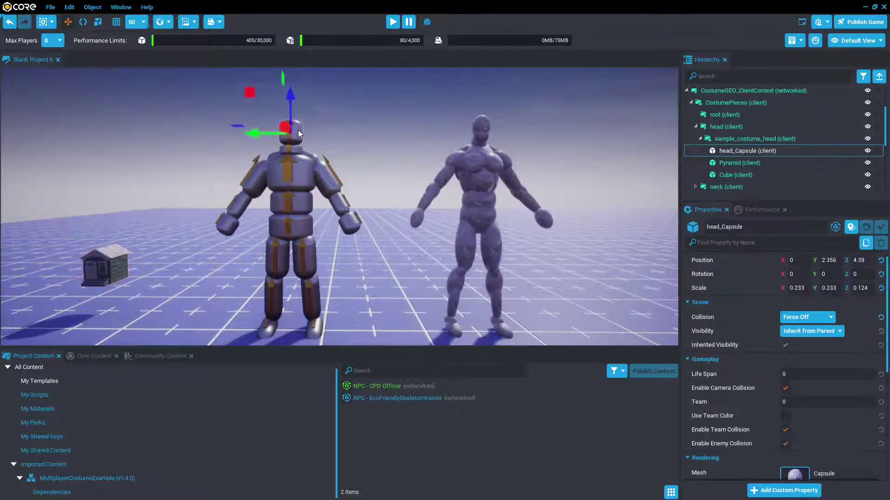
click(719, 138)
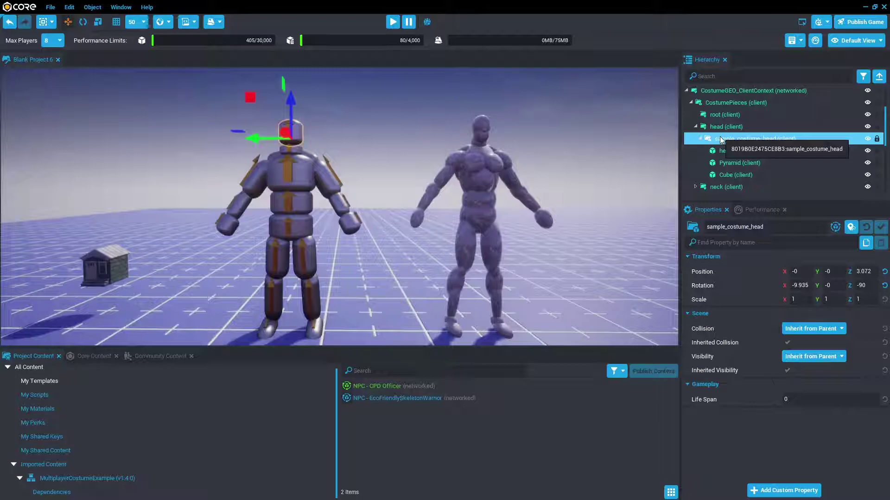
key(ctrl+v)
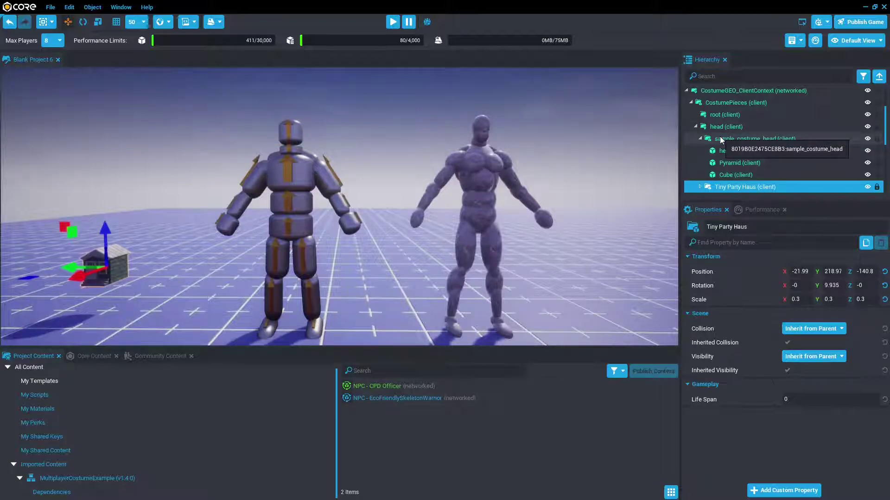
click(720, 138)
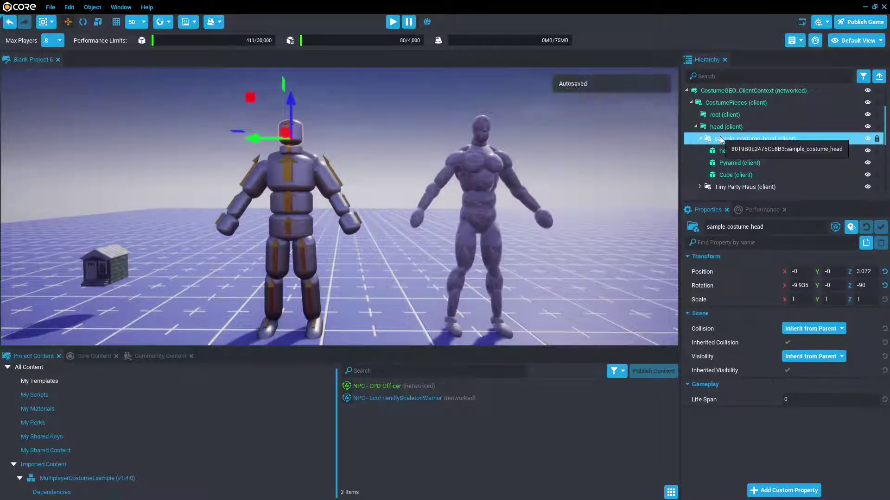
key(Delete)
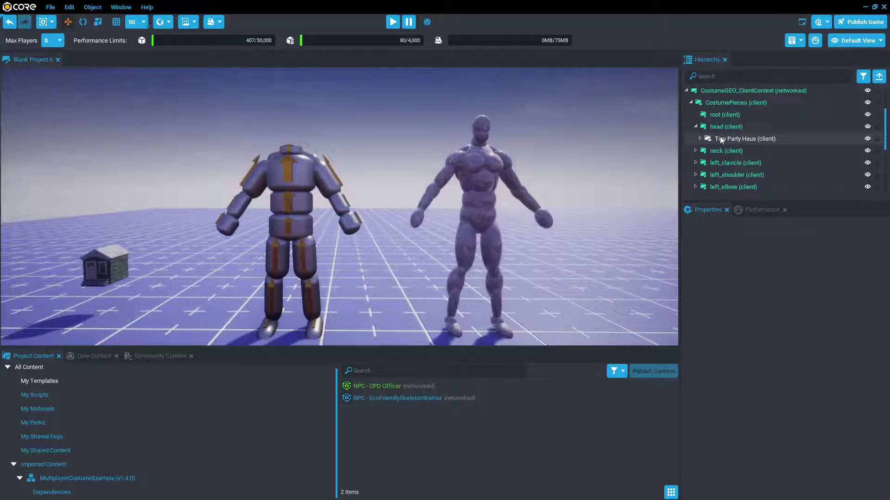
Lift the copied Tiny Party Haus onto the robot's head and set its position to 0, 0, 0
click(720, 138)
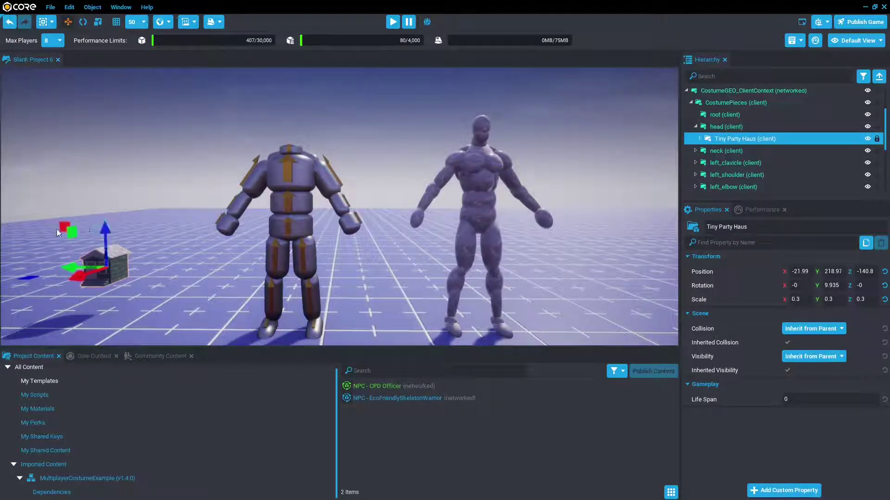
drag(62, 229, 245, 92)
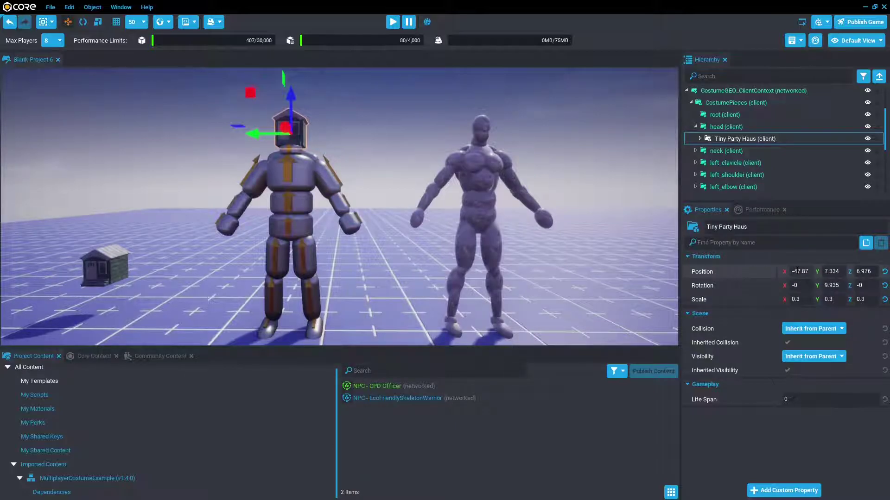
click(797, 272)
text(0)
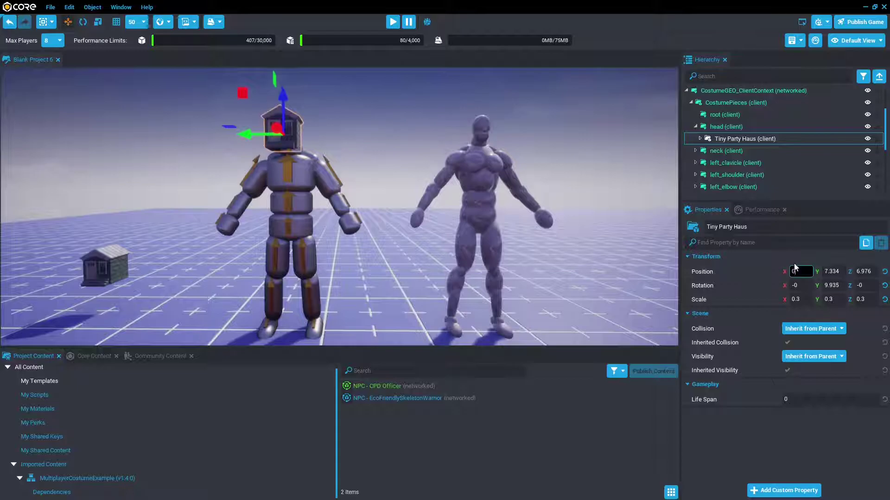
key(Return)
click(832, 271)
text(0)
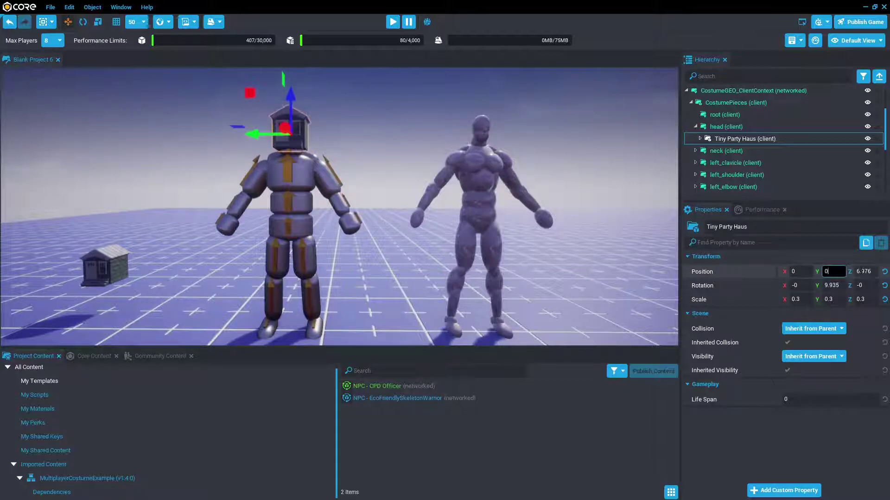
click(865, 272)
text(0)
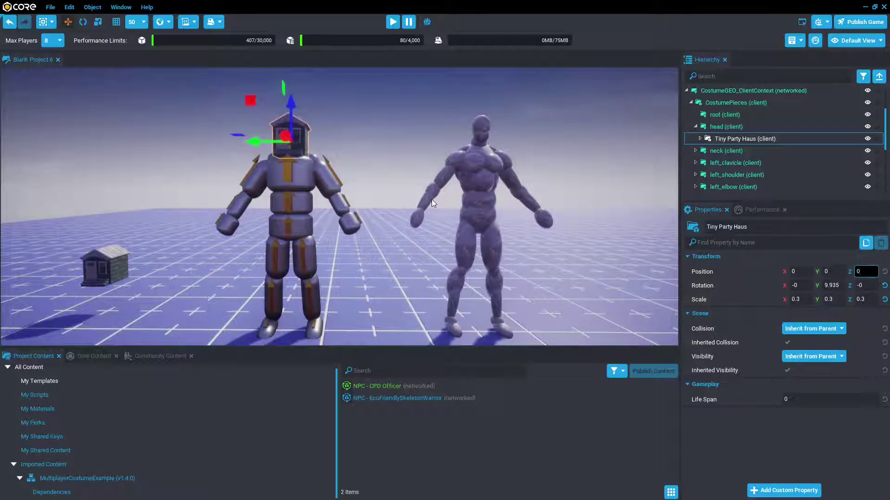
Paste another Tiny Party Haus under right_shoulder, replacing sample_costume_right_shoulder
click(719, 139)
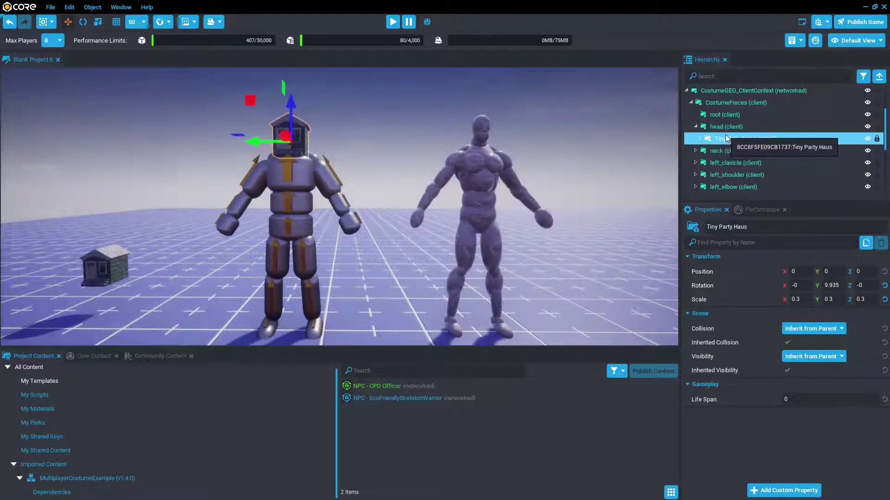
scroll(726, 136, down, 2)
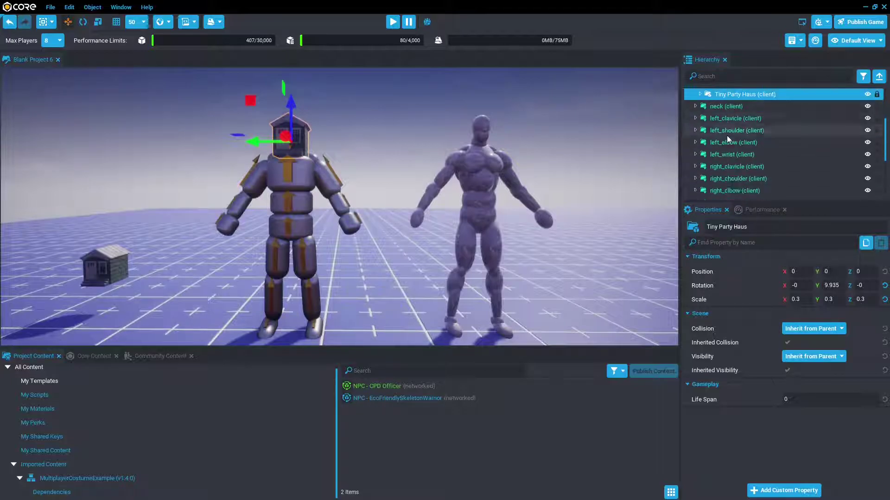
click(695, 178)
scroll(695, 177, down, 1)
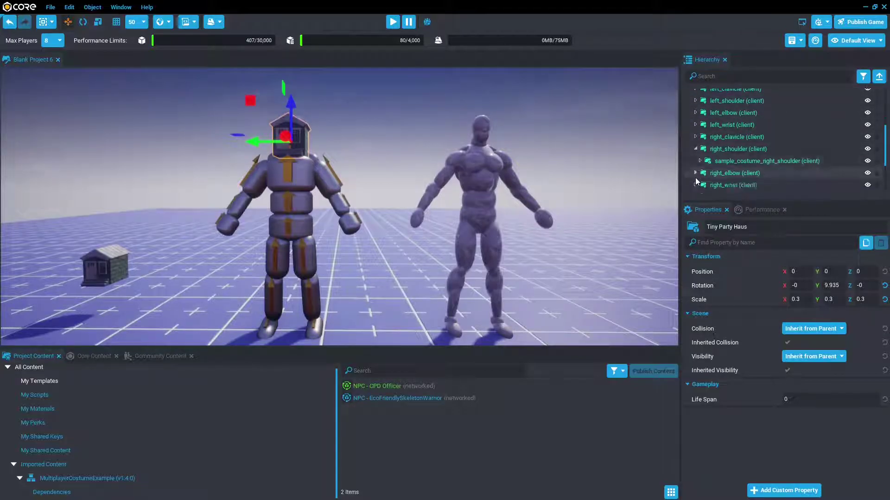
click(716, 162)
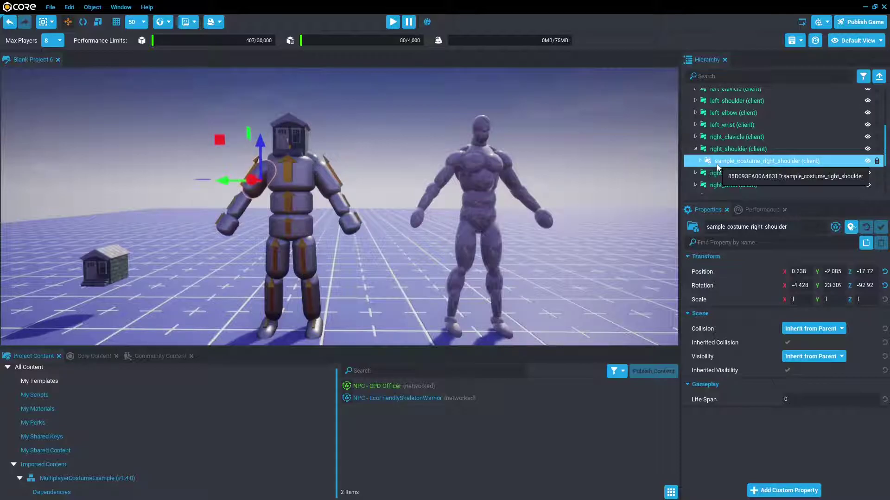
key(ctrl+v)
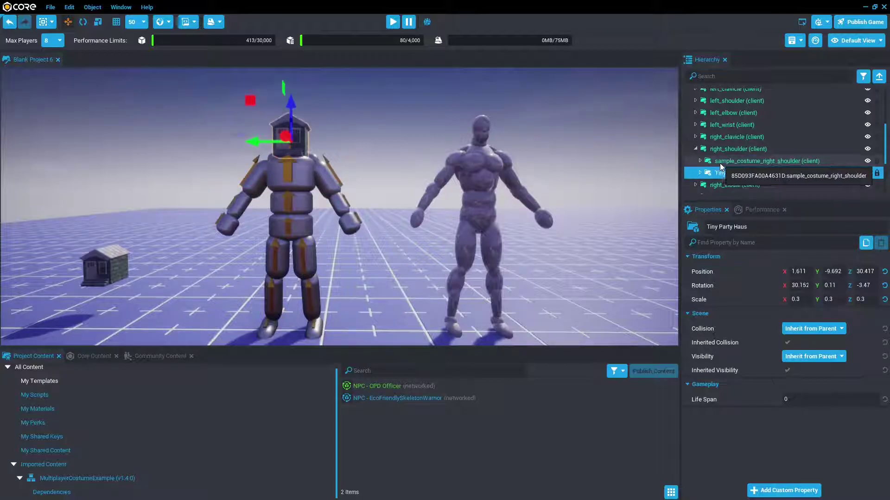
click(720, 161)
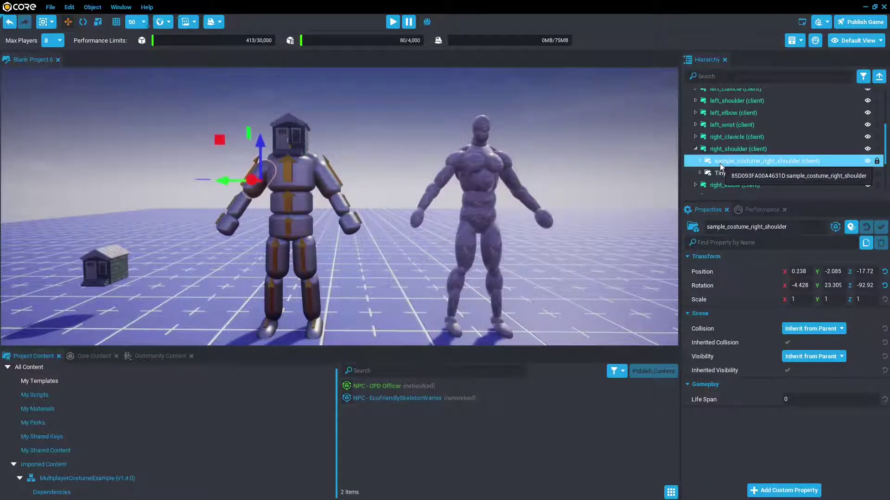
key(Delete)
Reset the shoulder Tiny Party Haus's position and rotation to zero
click(719, 162)
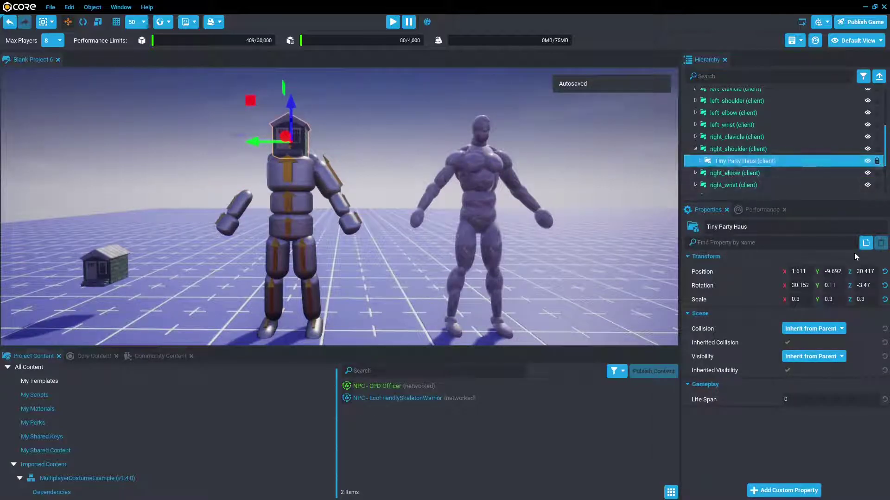
click(885, 272)
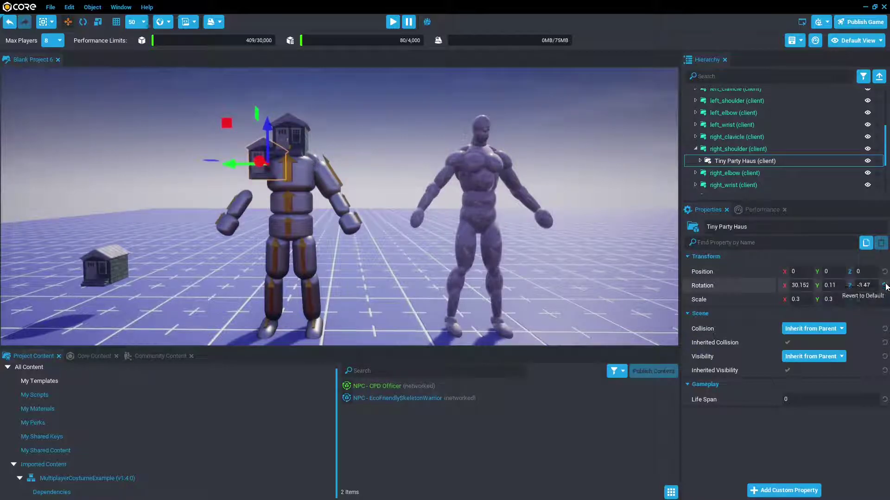
click(885, 286)
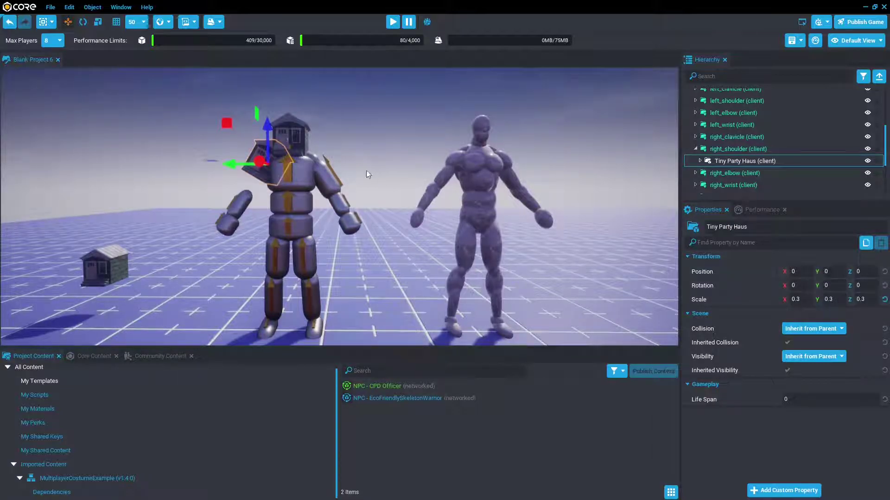
key(w)
key(a)
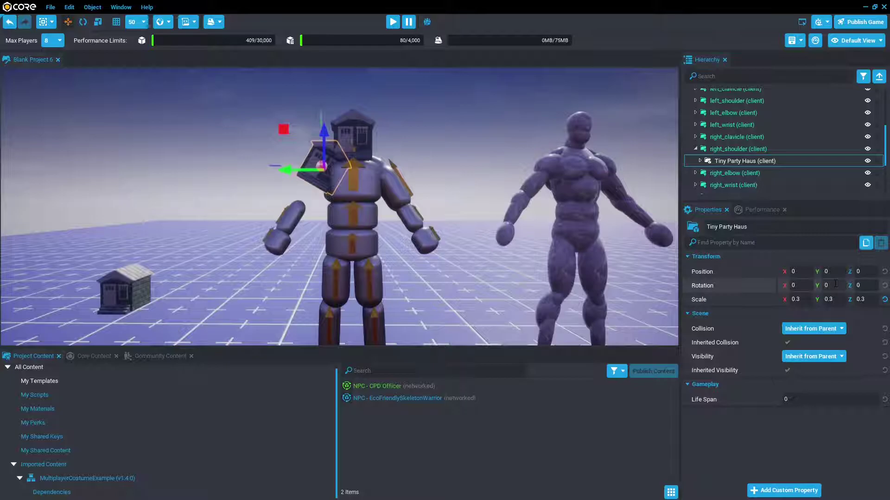
Select the right_shoulder bone and collapse its children in the Hierarchy
click(738, 150)
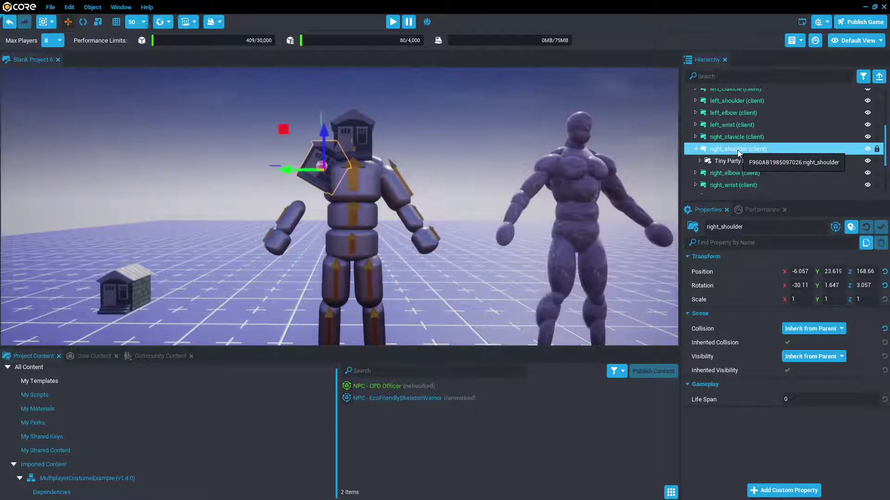
click(694, 150)
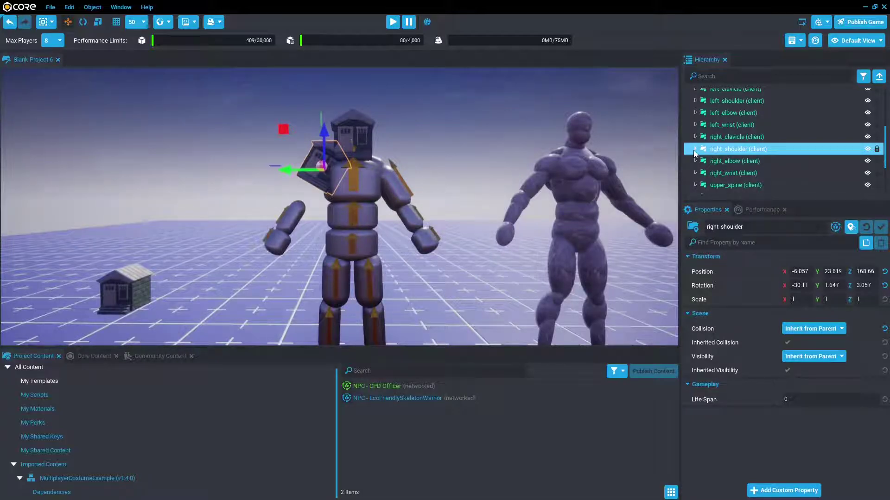
Search Core Content for 'guy' and drop Human Guy 1 onto the mannequin
click(97, 357)
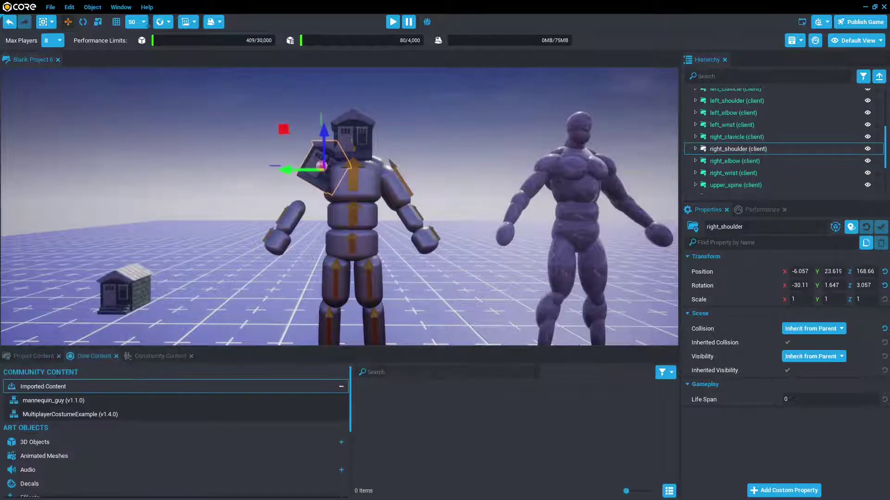
text(gu6y)
key(BackSpace)
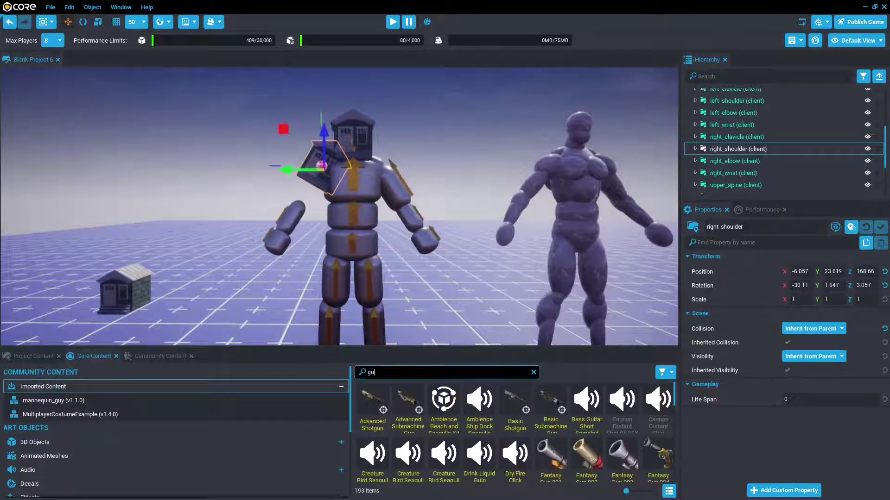
text(y)
scroll(268, 149, up, 2)
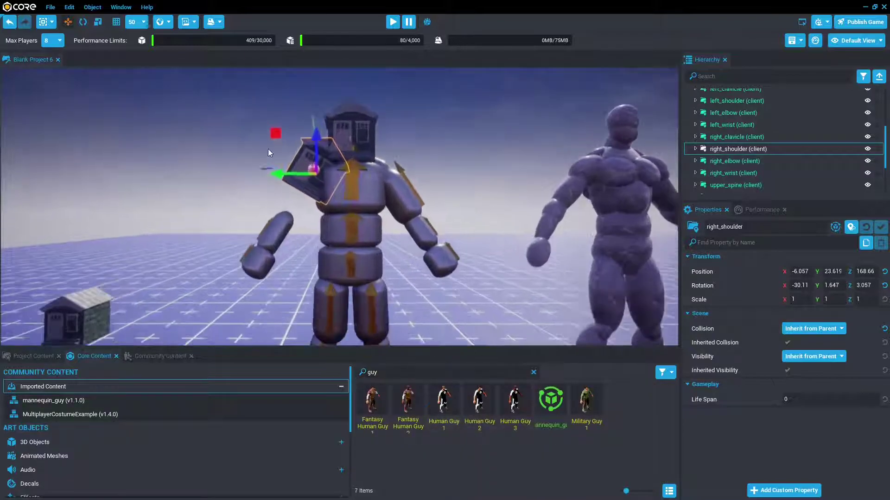
scroll(268, 148, down, 3)
drag(480, 399, 347, 301)
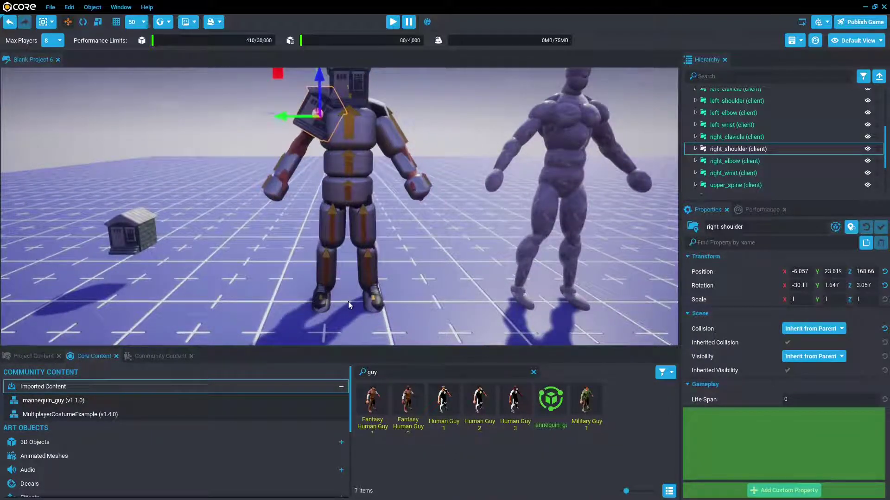
Set Human Guy 1's stance to unarmed_bind_pose and hide it
scroll(750, 371, down, 10)
click(811, 352)
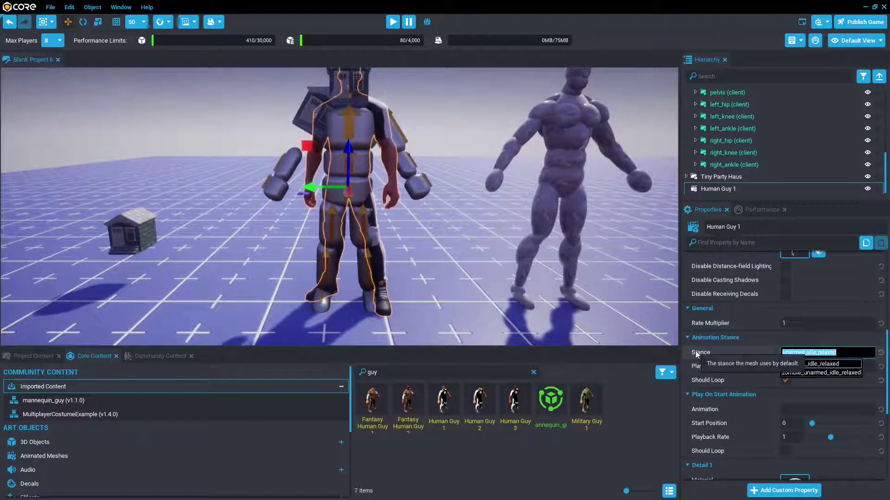
text(bind)
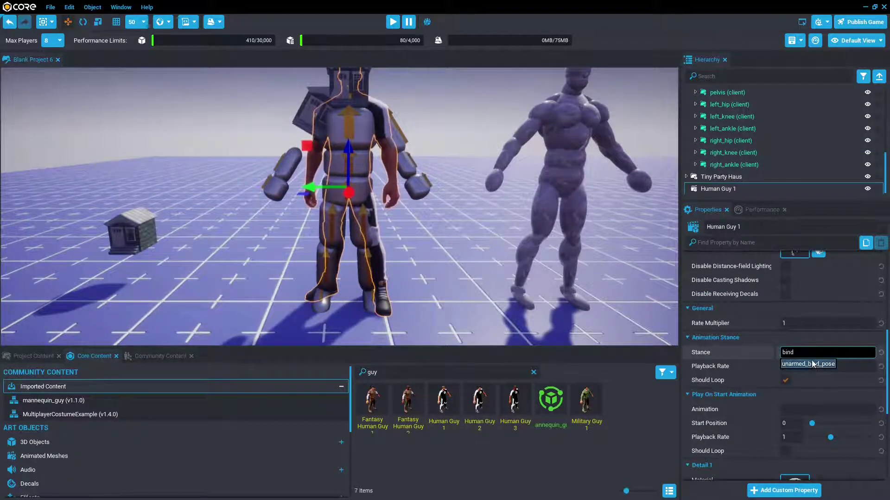
click(810, 364)
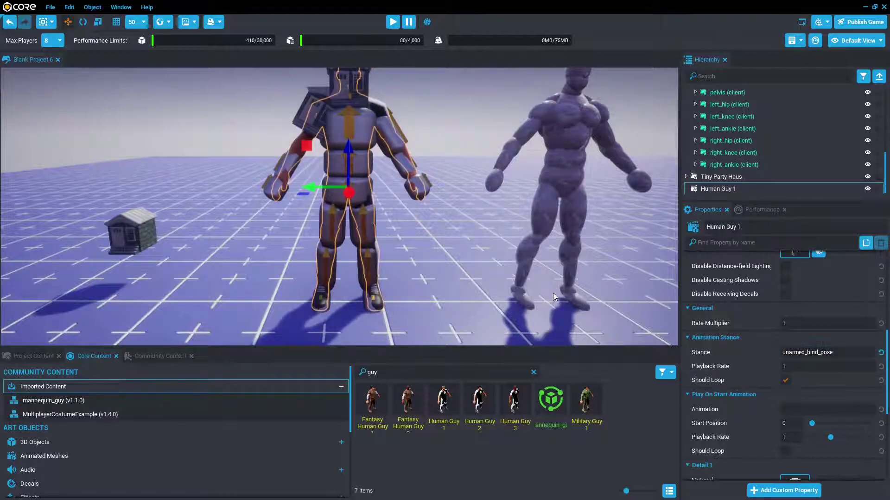
right_drag(553, 292, 552, 285)
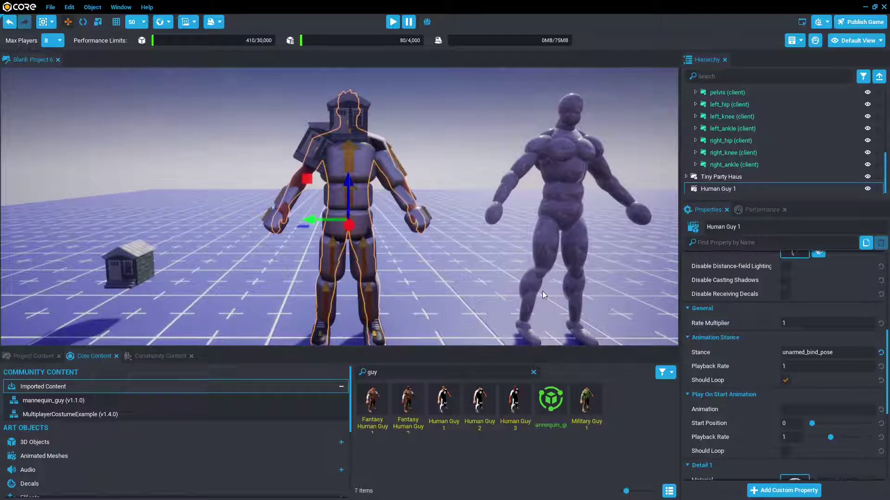
click(877, 192)
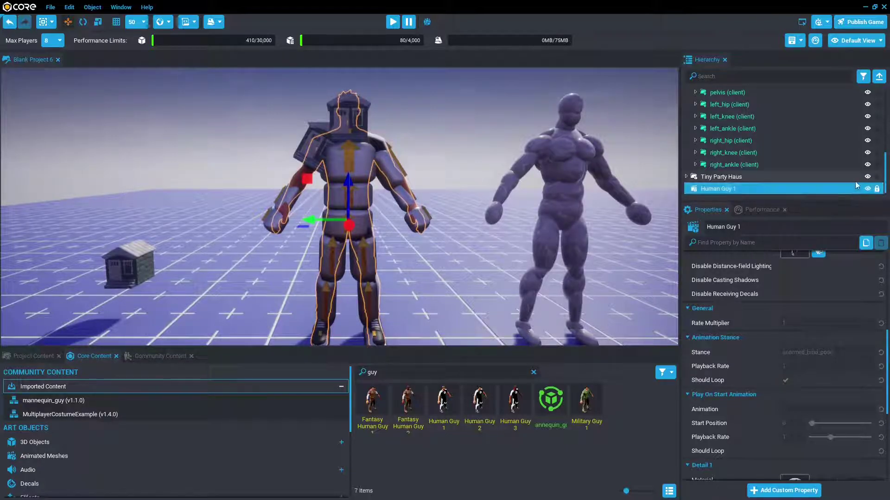
Collapse CostumeGEO_ClientContext and save it as a new template named 'House head'
scroll(827, 169, up, 3)
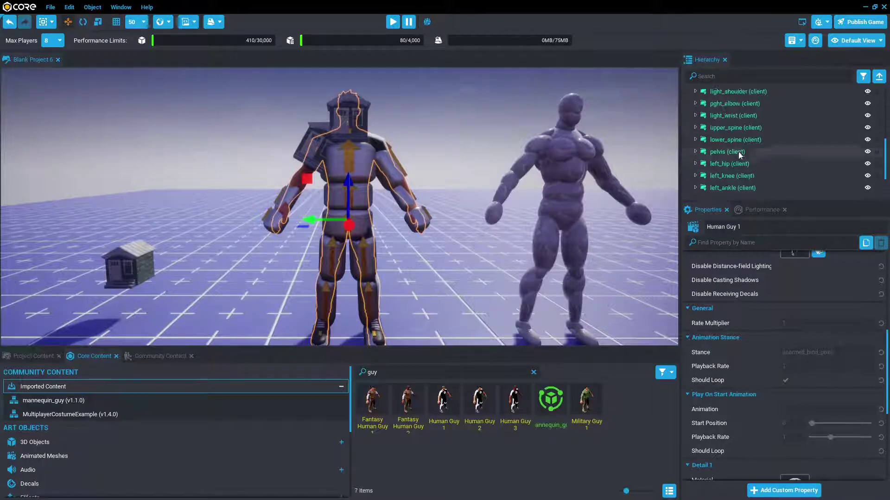
scroll(738, 155, up, 5)
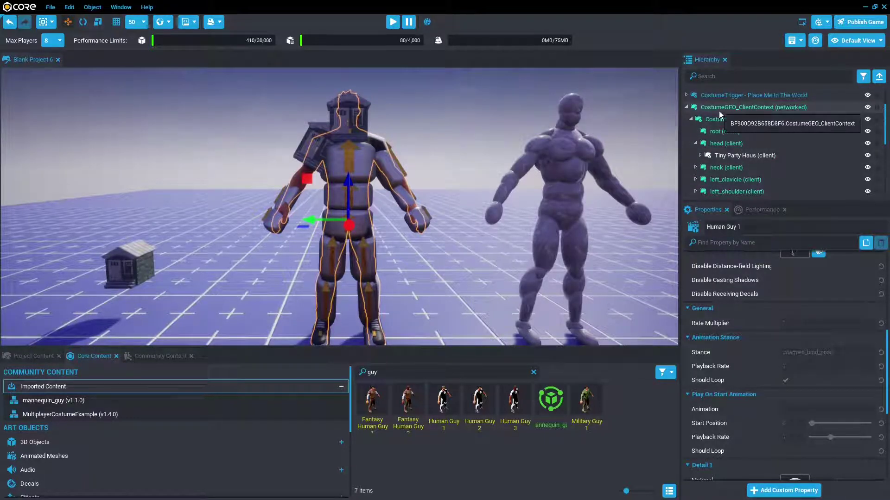
click(719, 110)
click(684, 110)
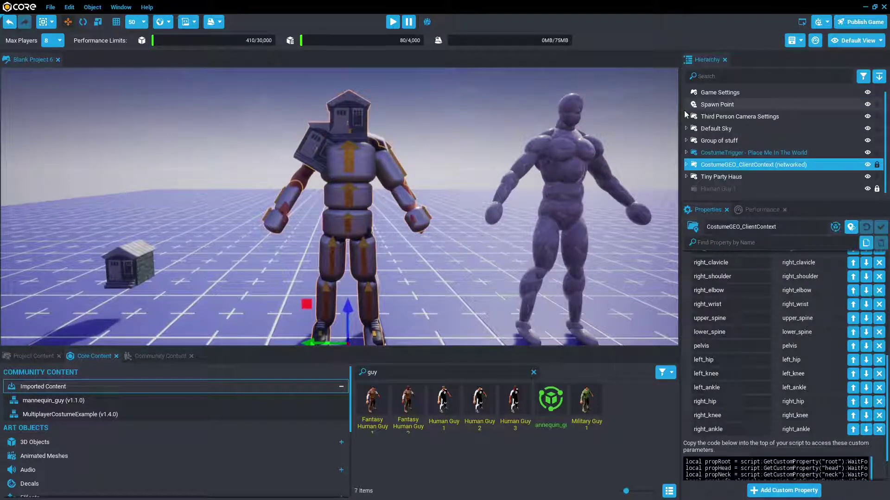
right_click(725, 167)
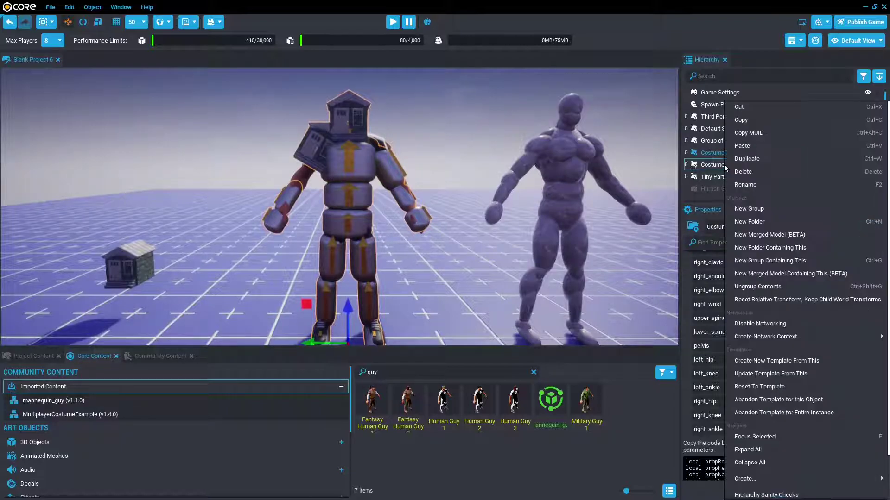
click(776, 362)
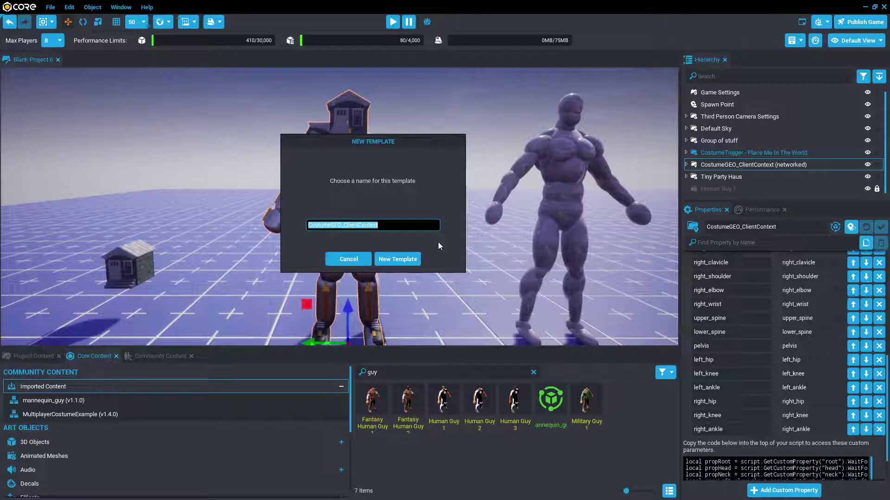
text(House head)
key(Return)
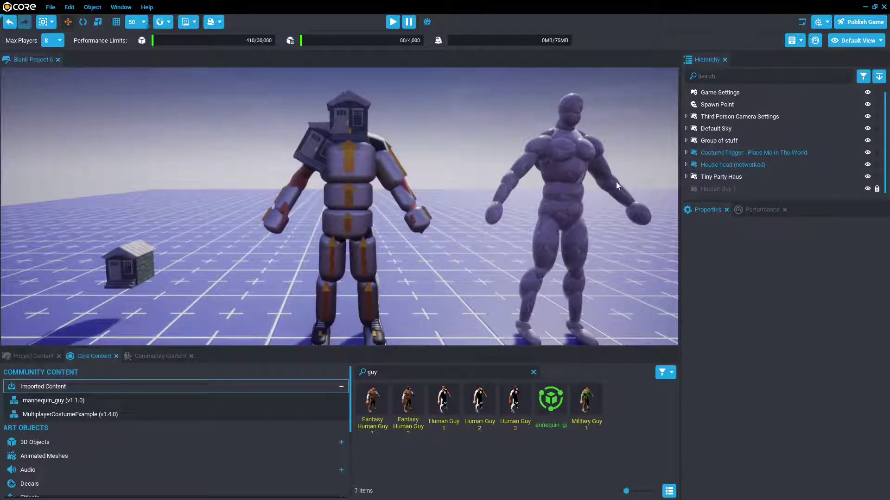
click(355, 133)
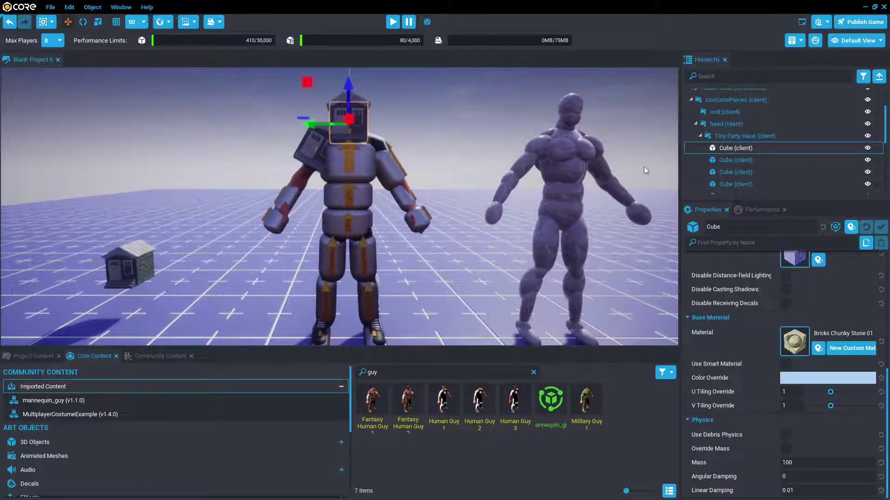
Set Collision to Force Off on both the head and shoulder Tiny Party Haus
click(741, 136)
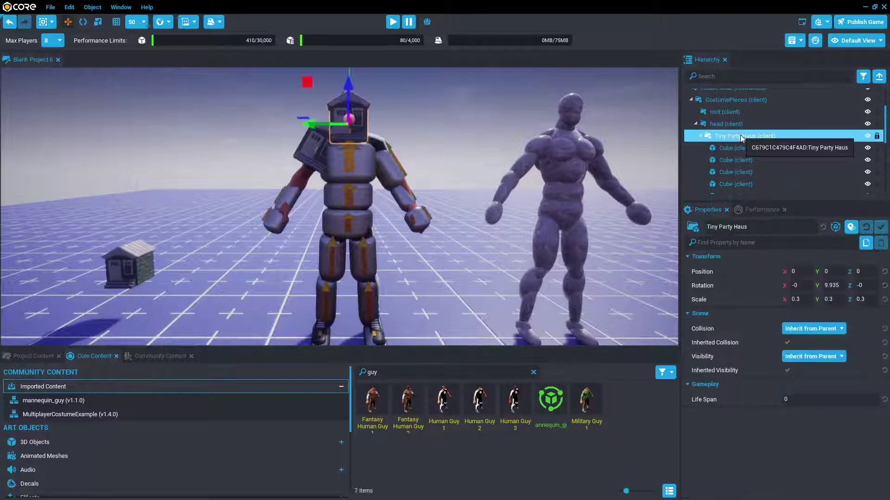
click(807, 328)
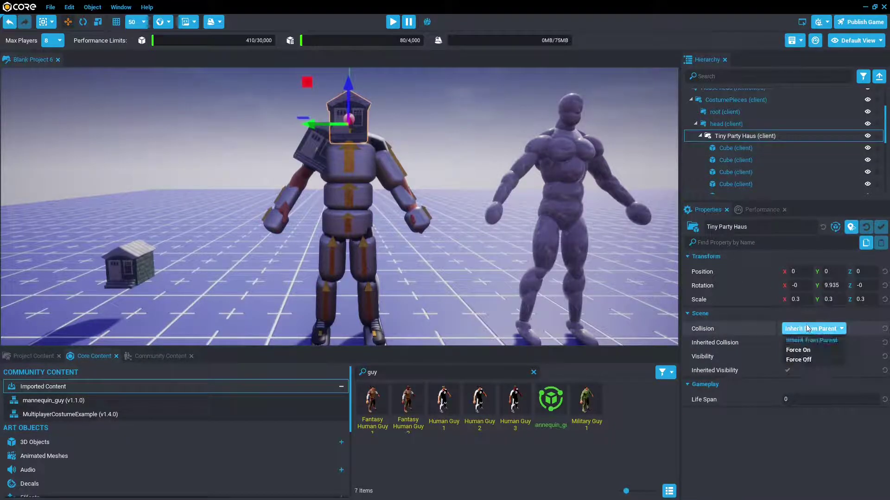
click(807, 360)
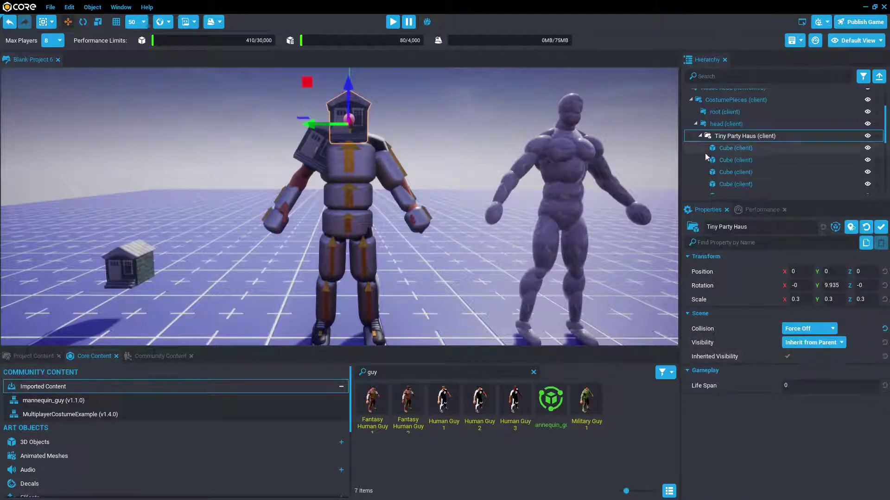
click(299, 151)
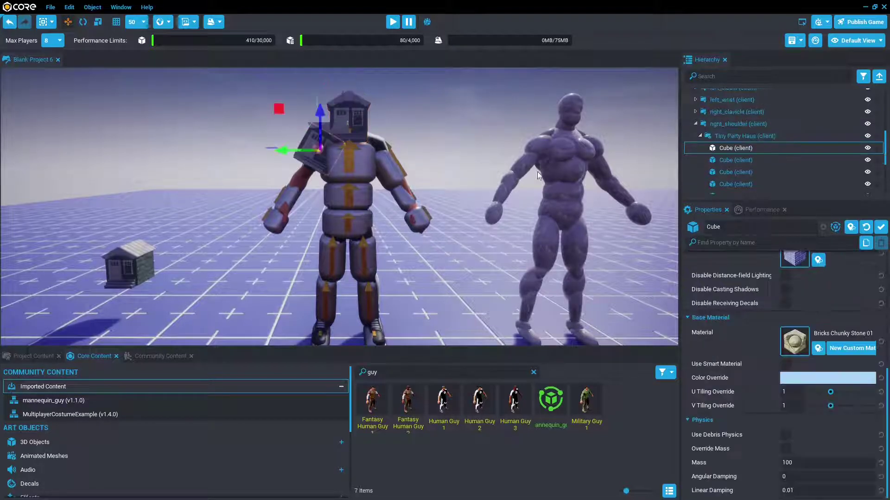
click(755, 135)
click(813, 328)
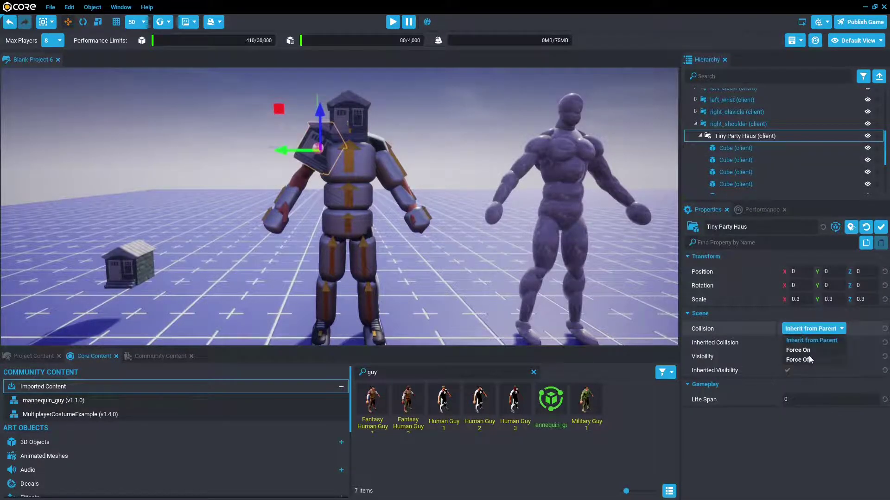
click(807, 360)
Update the House head template from its modified scene instance
click(465, 110)
scroll(713, 133, down, 3)
scroll(714, 133, up, 4)
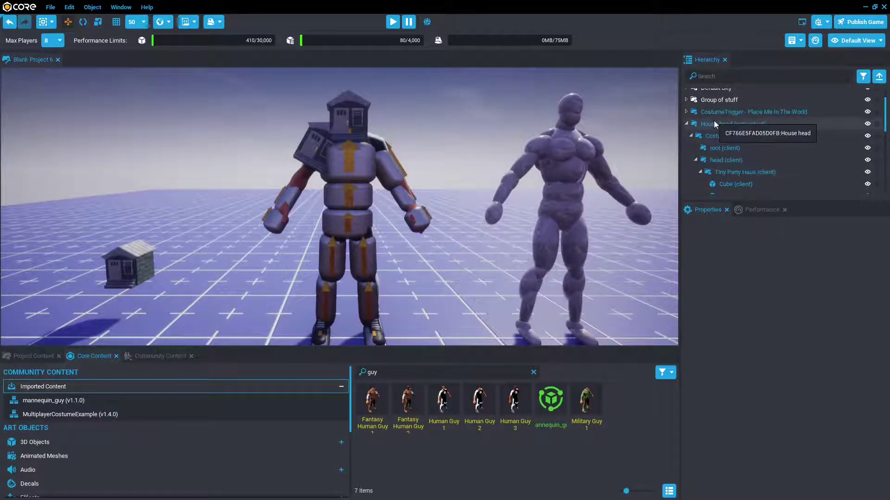
right_click(716, 123)
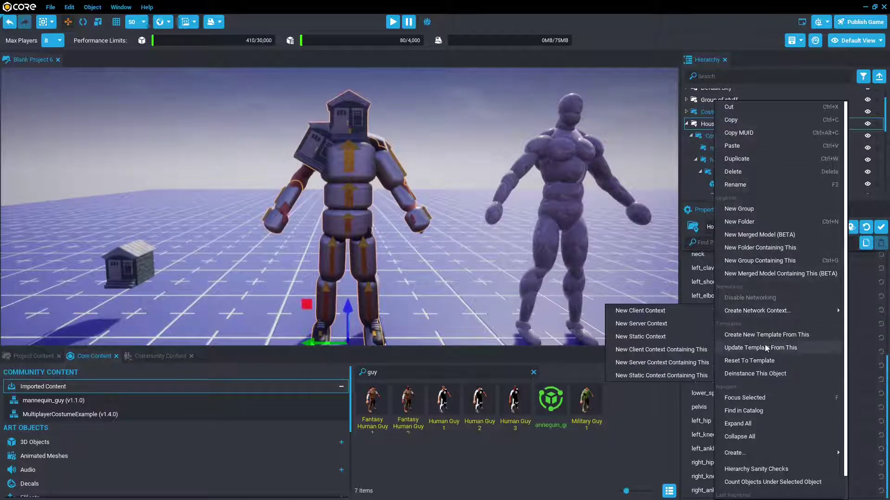
click(764, 349)
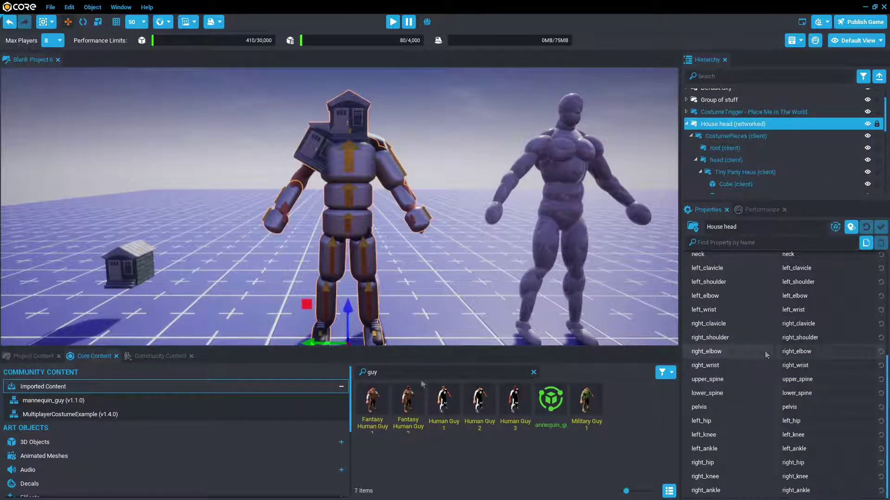
Assign the House head template as the CostumeTrigger's costume
click(741, 115)
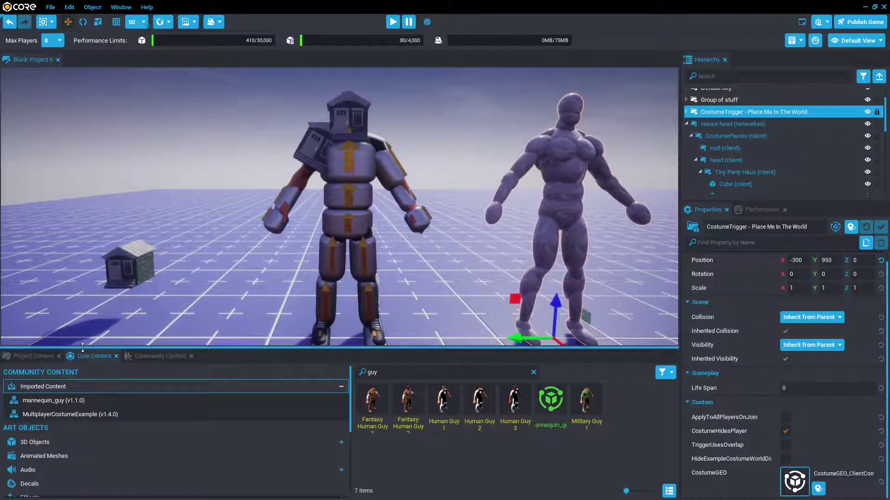
click(38, 358)
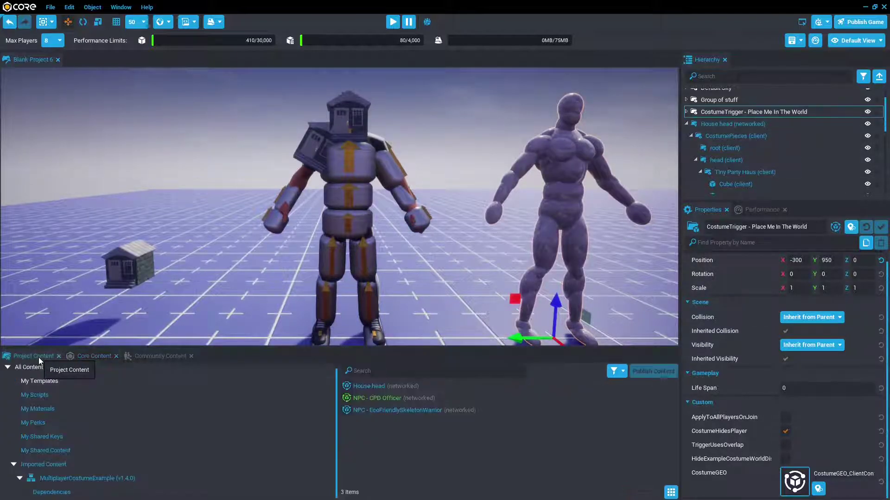
drag(363, 389, 799, 477)
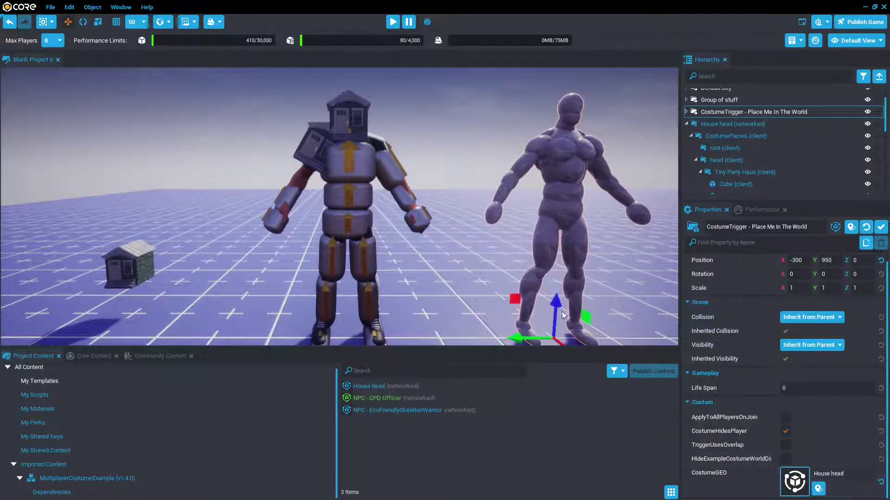
Preview the level and walk the player up to the house-headed characters
middle_drag(539, 275, 493, 233)
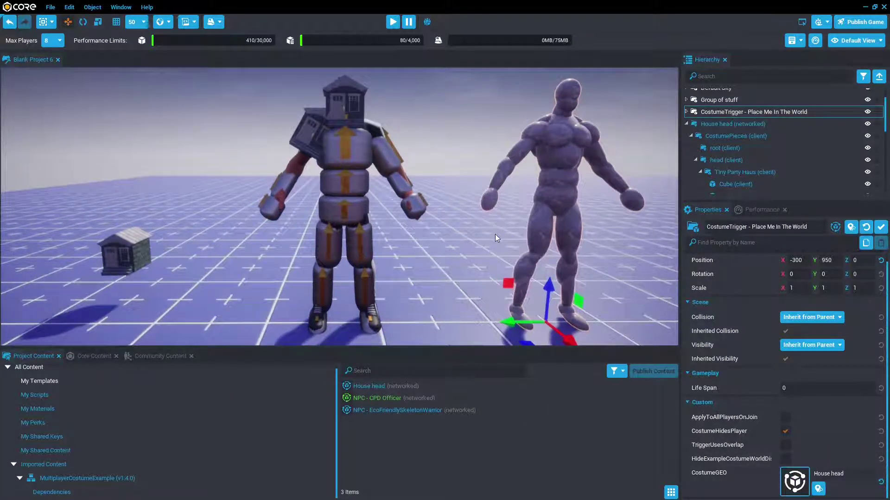
key(equal)
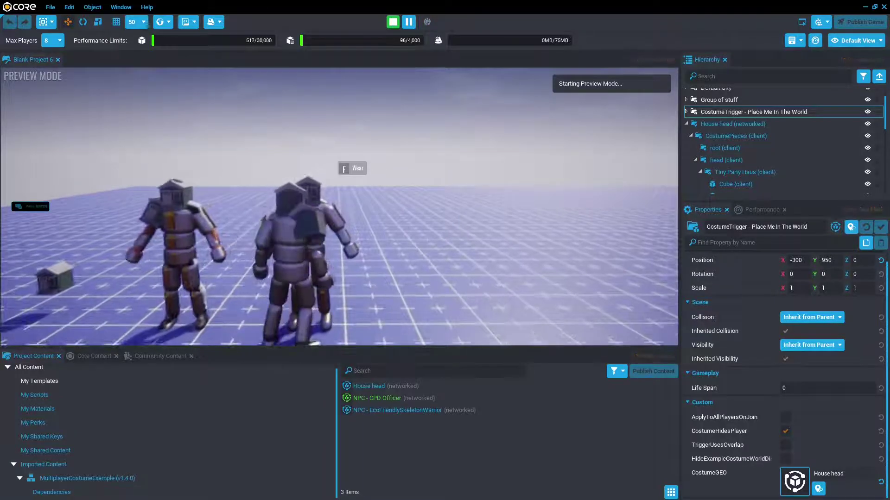
key(w)
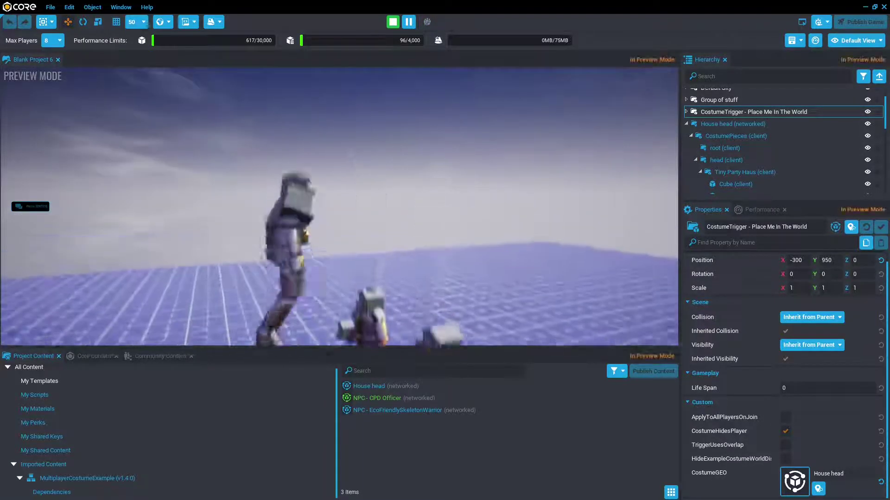
key(w)
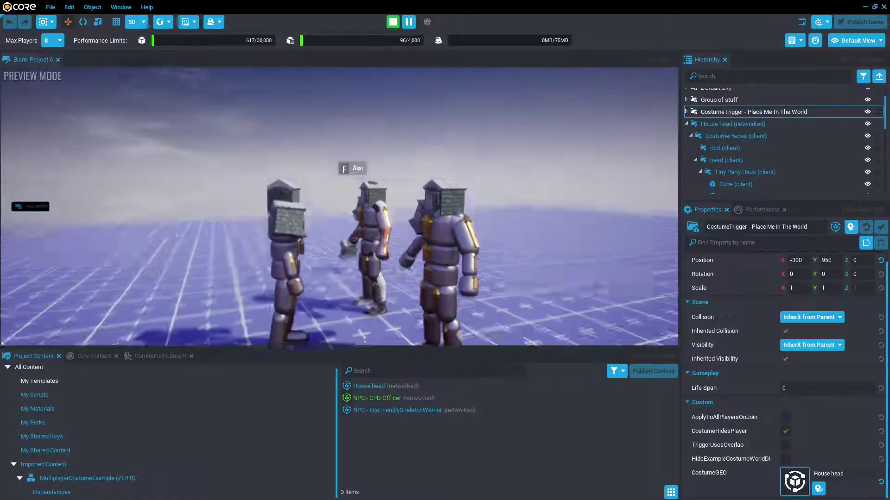
key(w)
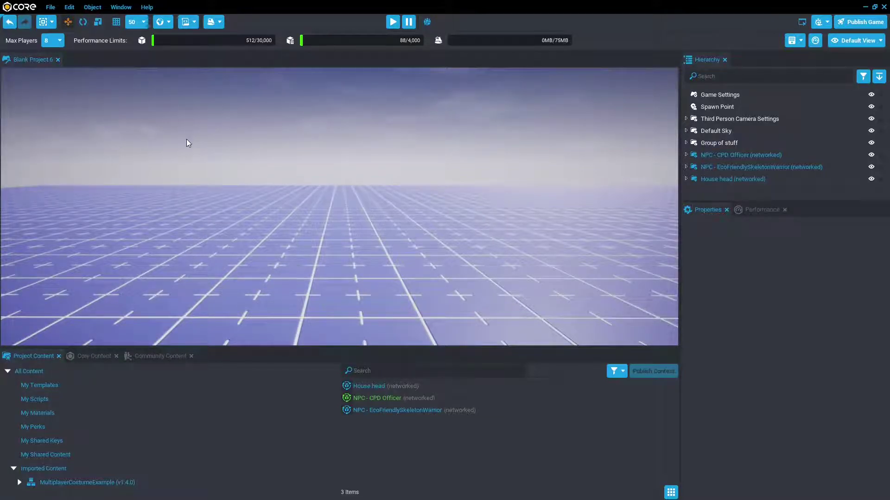
Search Community Content for 'costume' NPC assets
click(169, 356)
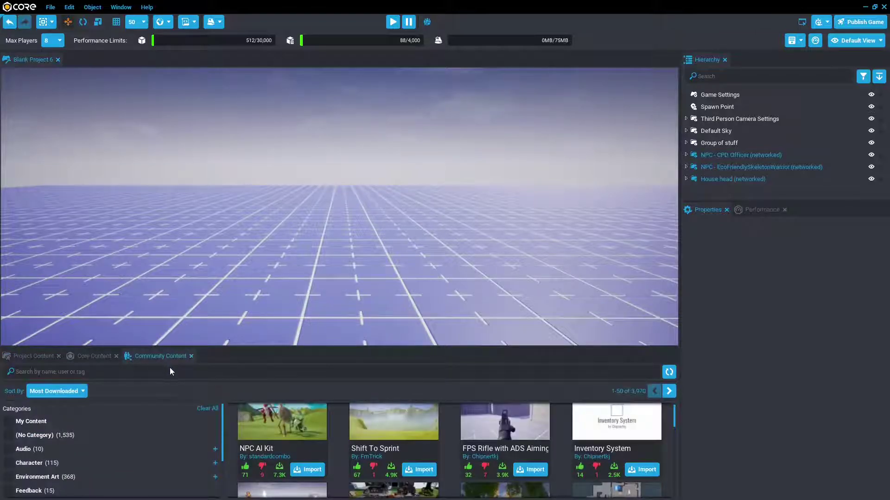
click(170, 371)
text(costume npc)
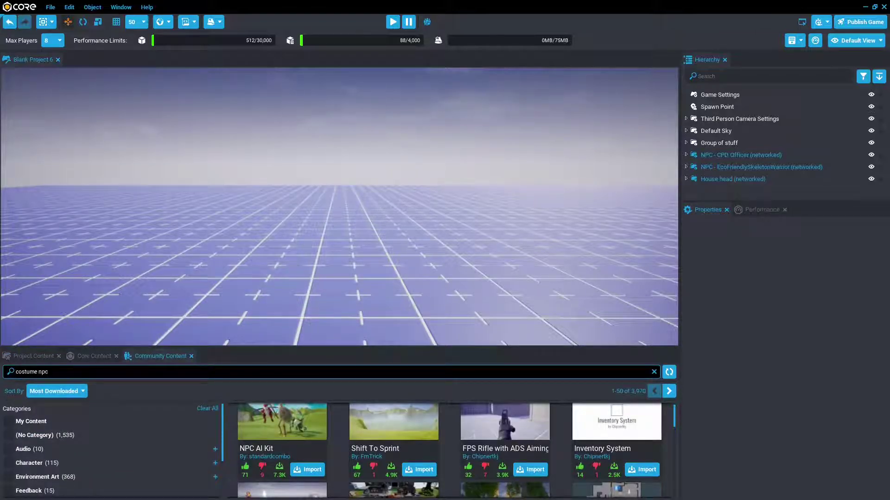
key(Return)
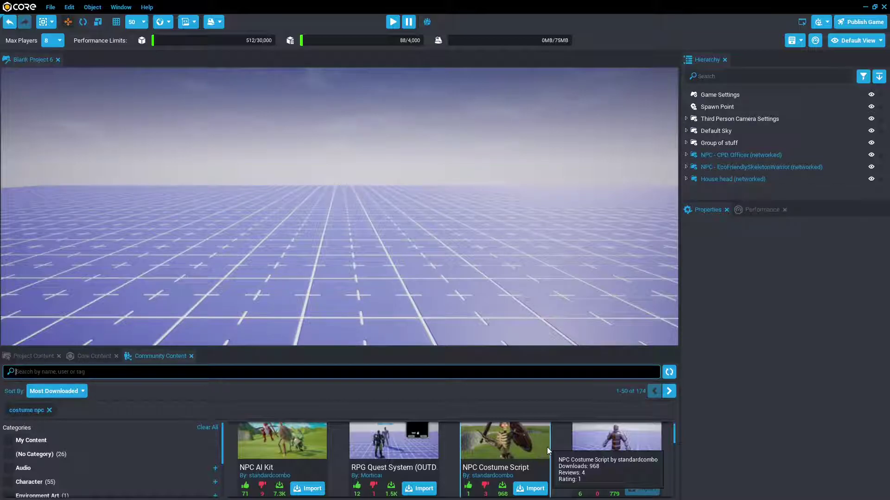
Narrow the search to the 'cpd' tag and import NPC - CPD Officer
text(cpd)
key(Return)
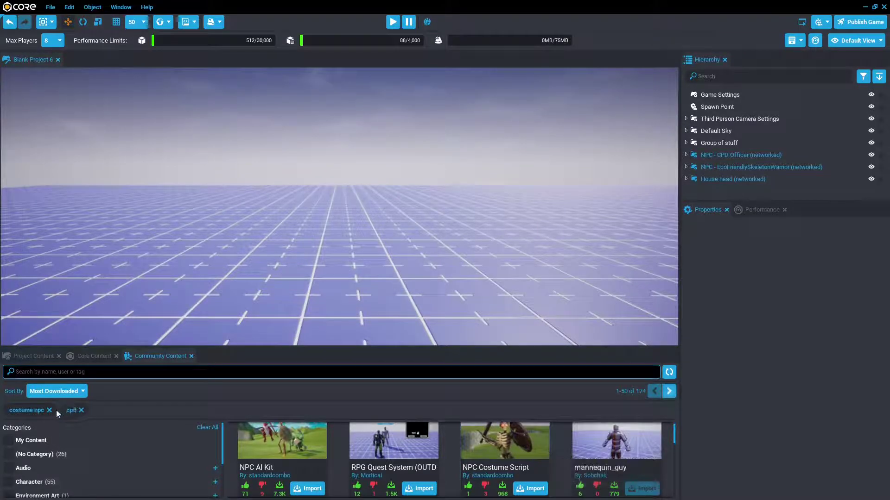
click(50, 410)
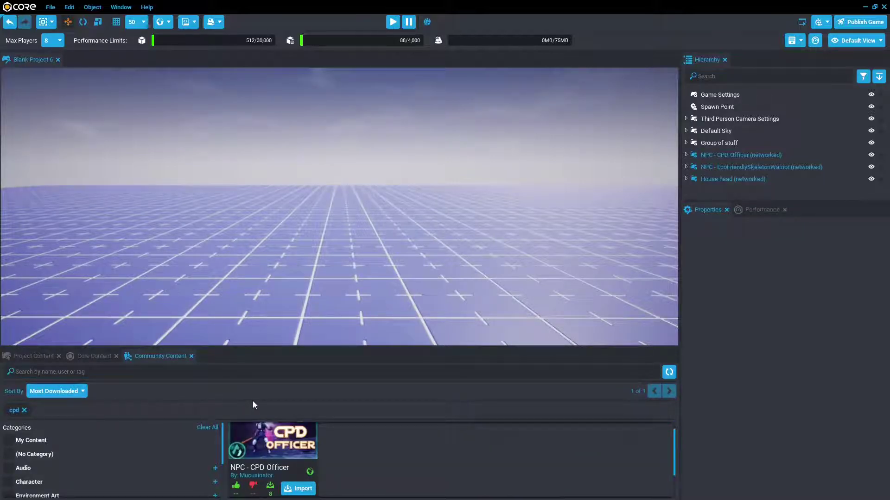
click(299, 489)
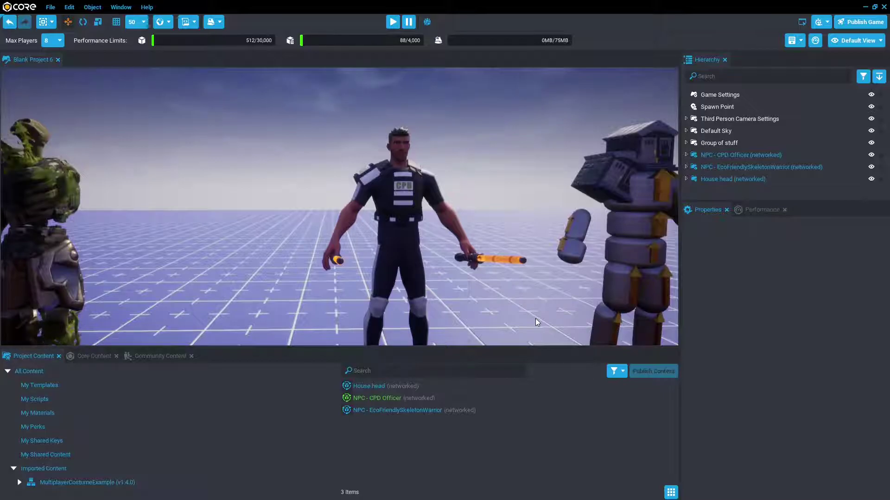
Run a quick preview of the NPCs, then stop it and return to editing
scroll(597, 291, up, 2)
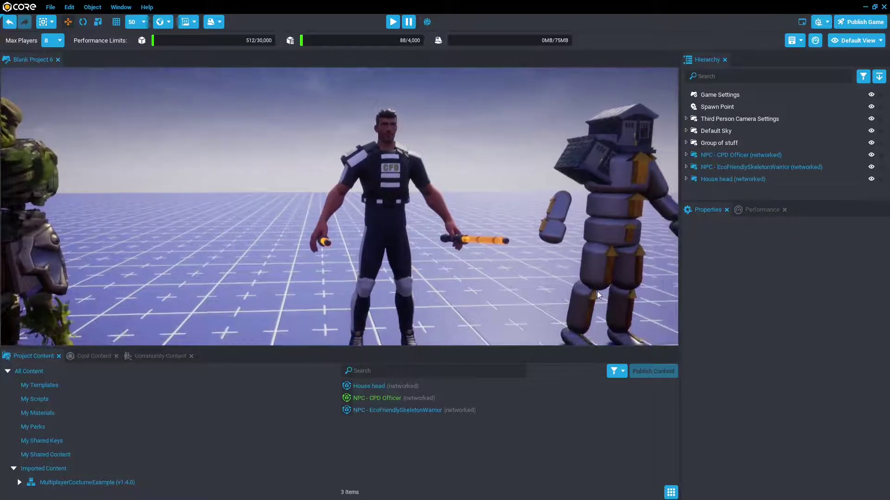
key(equal)
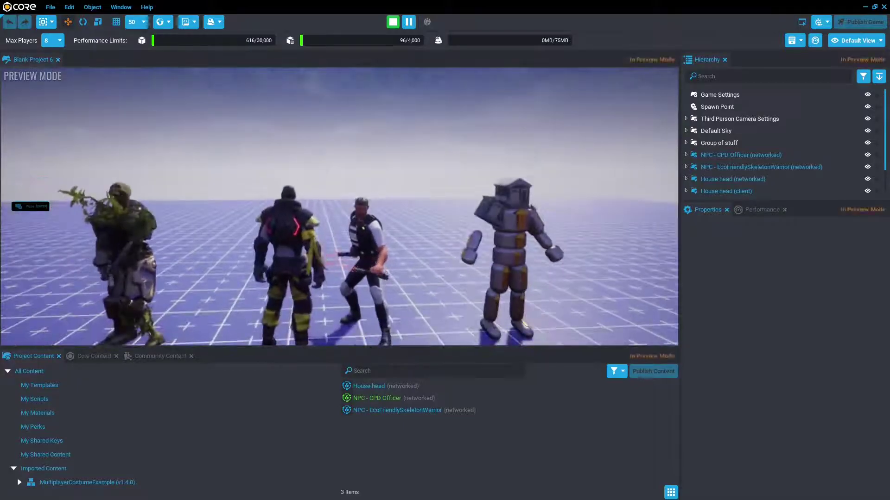
key(equal)
Expand NPC - CPD Officer, ClientContext and GeoRoot in the Hierarchy to reveal GeoRoot's children
scroll(530, 221, up, 2)
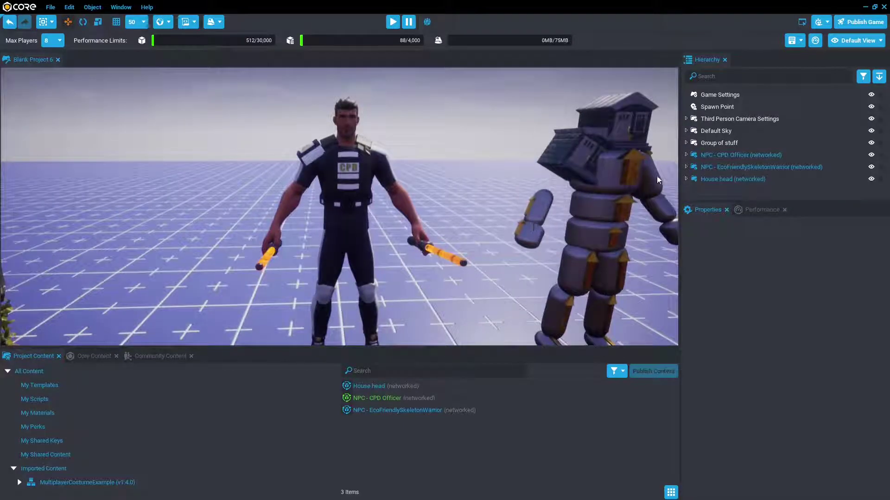
click(685, 155)
click(690, 168)
click(693, 179)
click(696, 180)
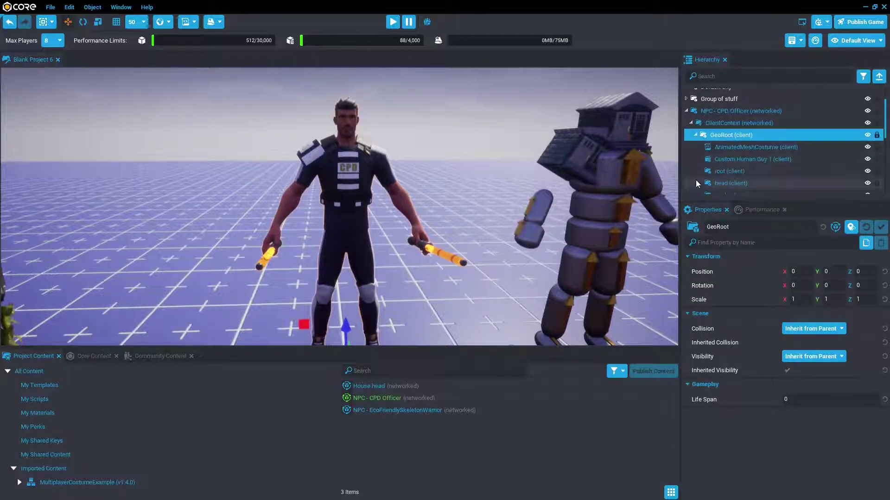
Select Custom Human Guy 1 and review its Shirt, Pants, Eyes and Skin detail material slots
click(742, 159)
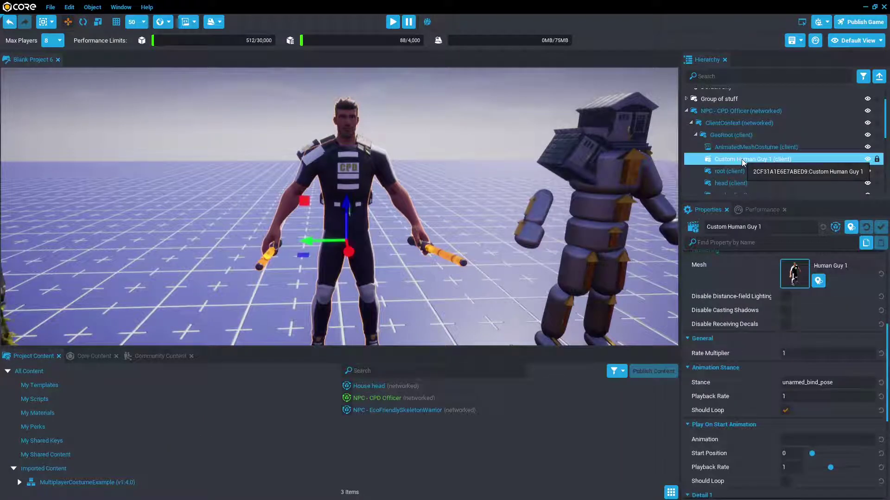
scroll(733, 294, down, 5)
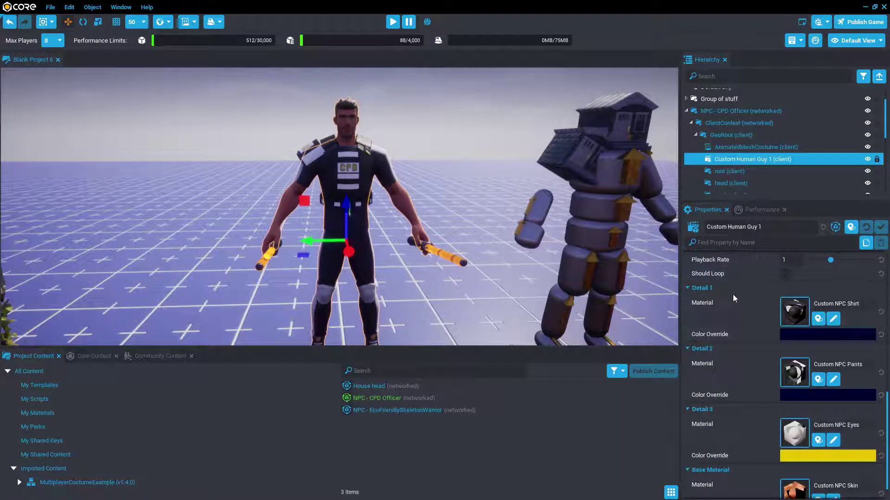
scroll(719, 185, down, 3)
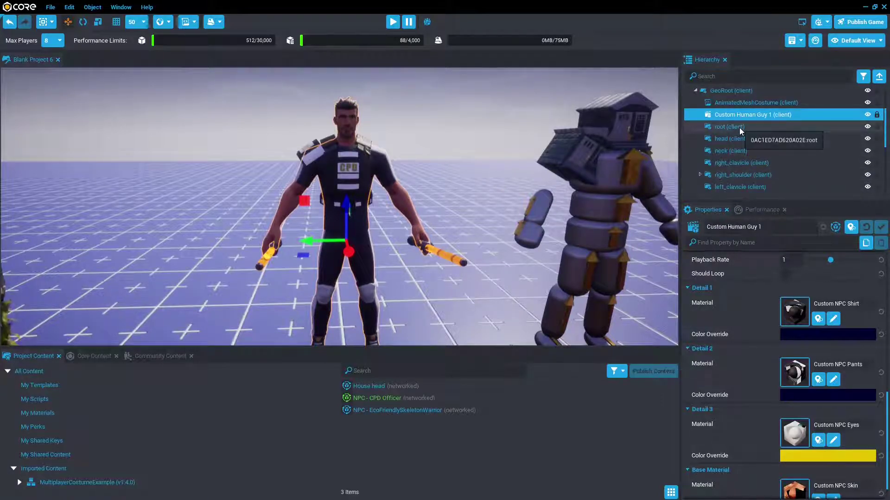
scroll(739, 137, down, 5)
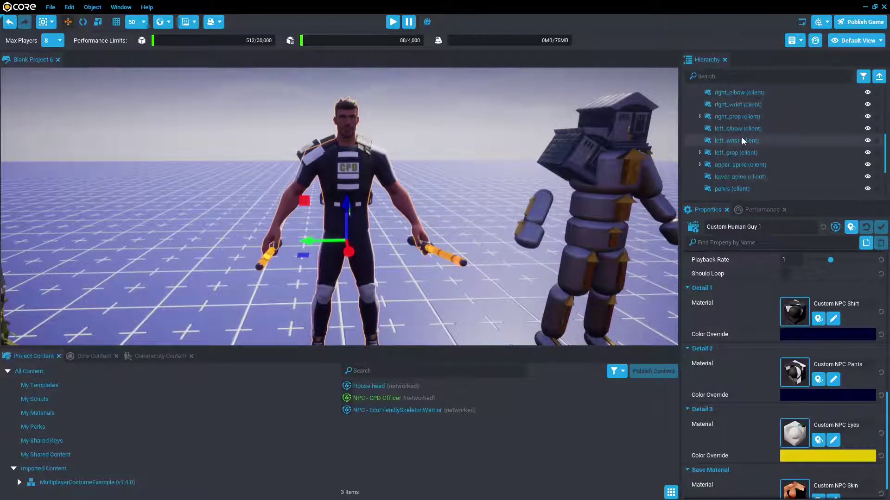
scroll(742, 140, down, 4)
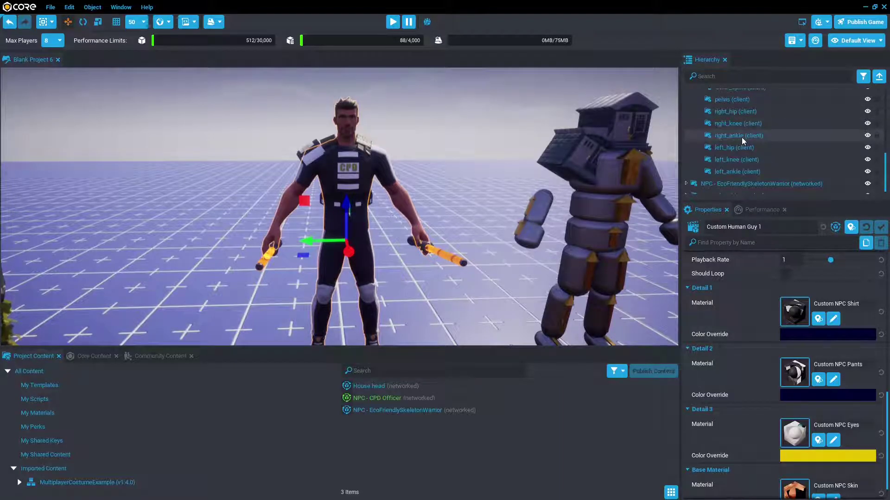
scroll(779, 132, up, 3)
scroll(697, 134, up, 3)
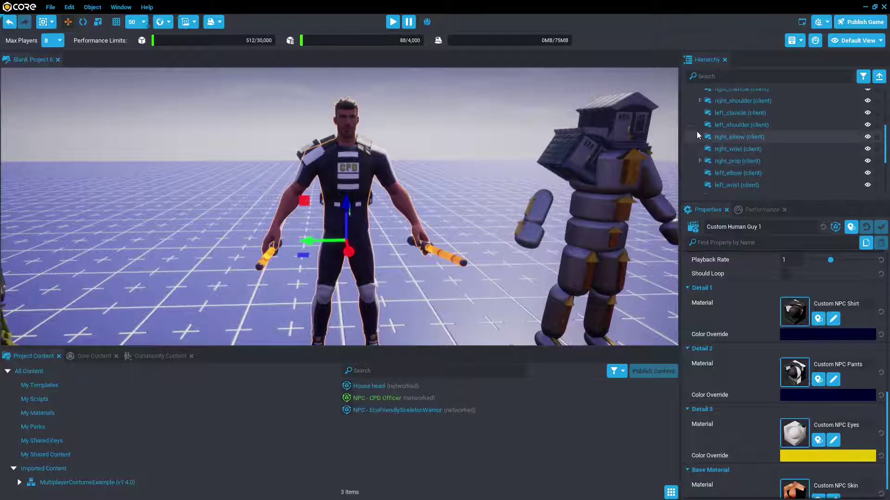
Expand the right_shoulder bone to see its Teardrop pieces, then collapse it and clear the selection
click(704, 143)
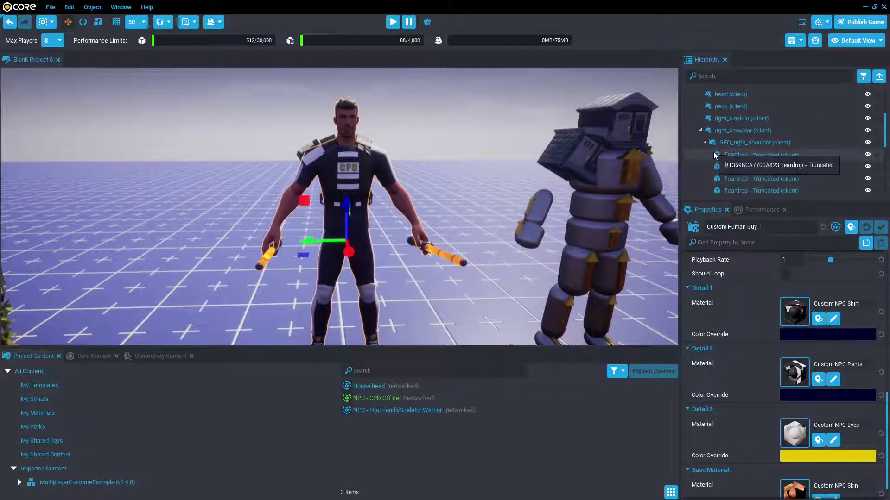
click(699, 131)
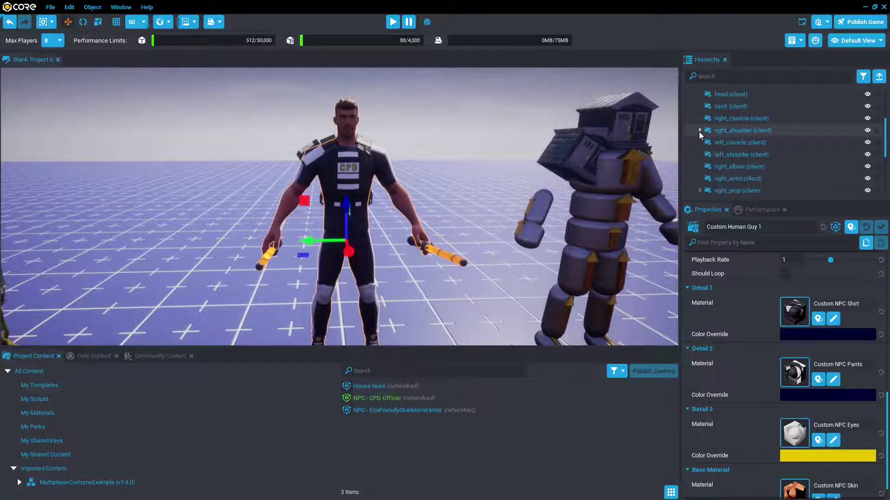
click(466, 119)
right_drag(467, 119, 491, 118)
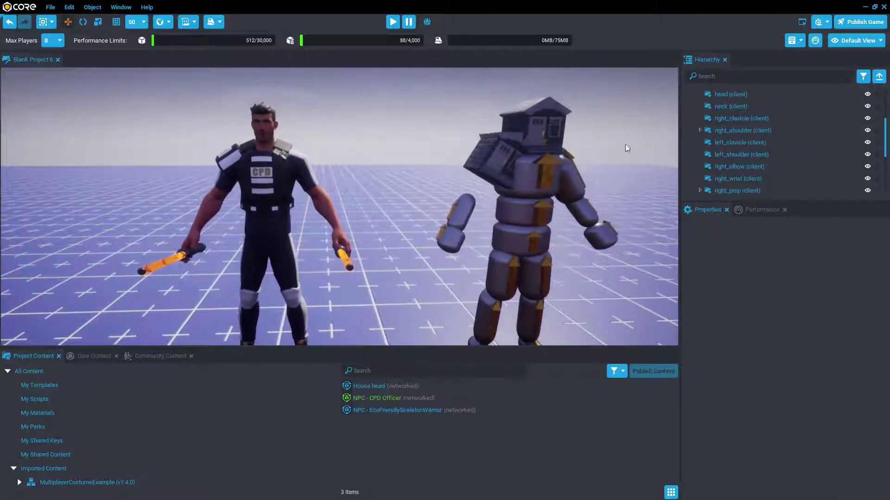
scroll(761, 107, up, 3)
scroll(761, 107, down, 2)
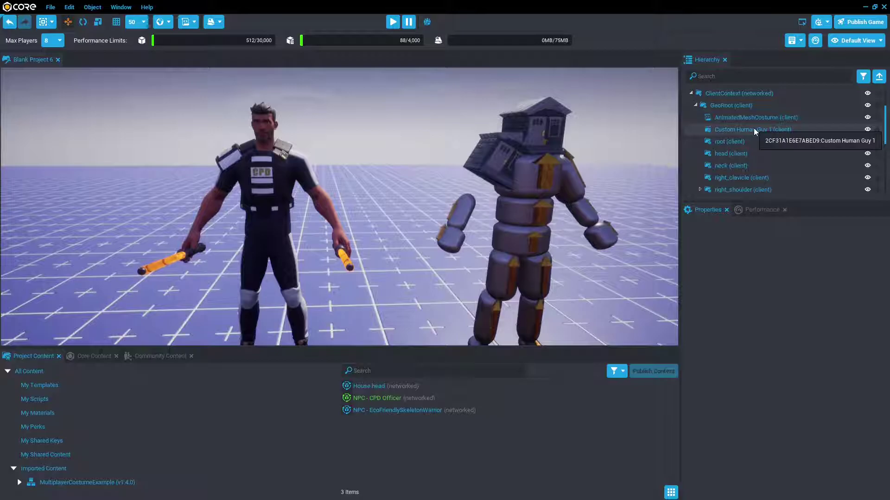
Check the AnimatedMeshCostume script settings, then reselect Custom Human Guy 1 and frame the officer
click(760, 117)
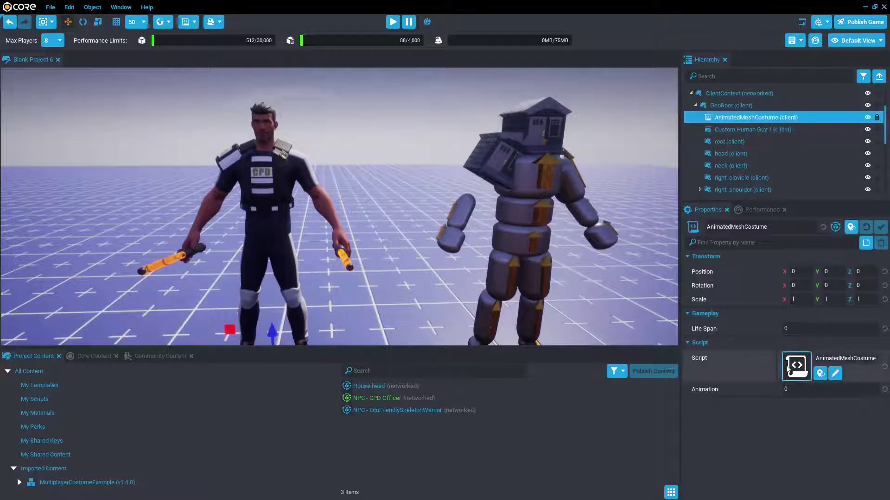
click(730, 159)
key(f)
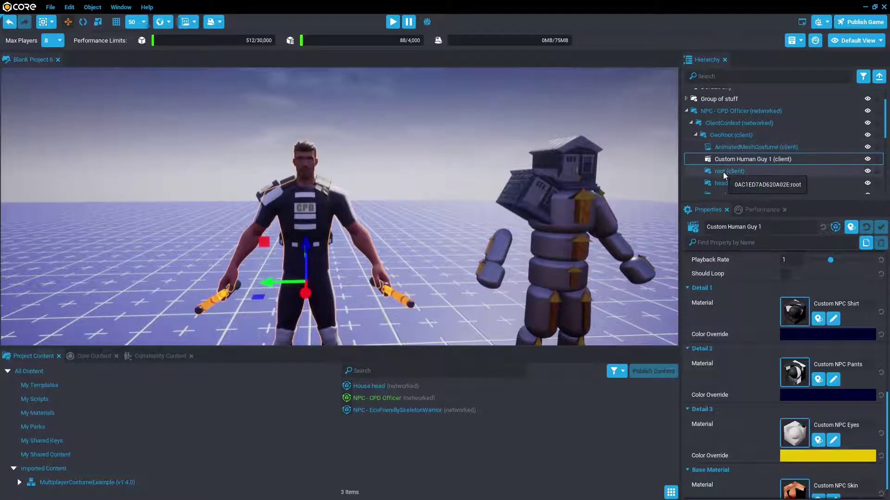
scroll(722, 172, down, 3)
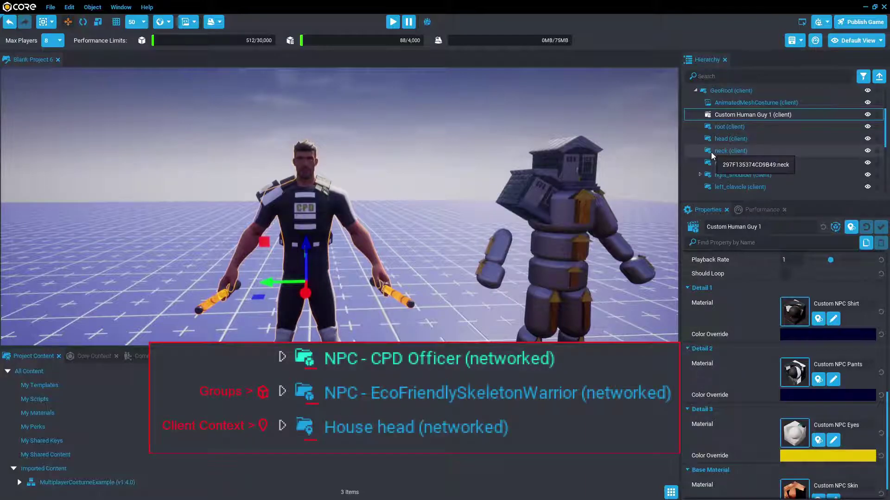
click(606, 215)
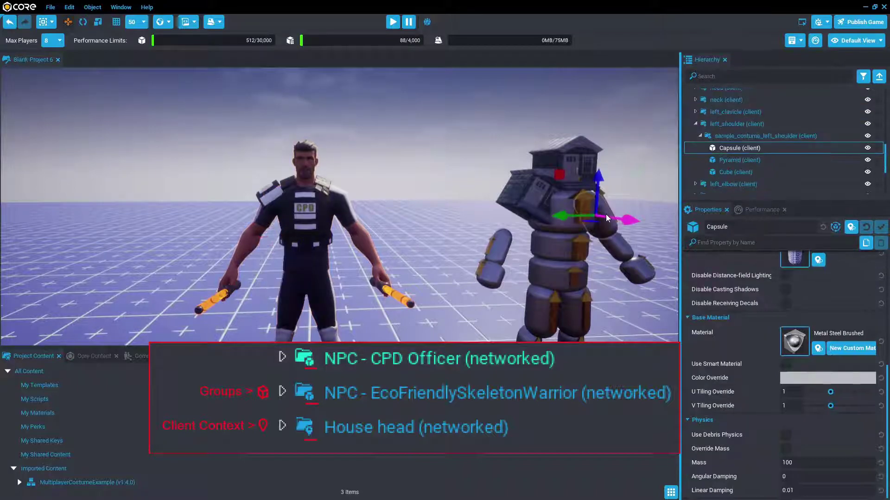
click(695, 124)
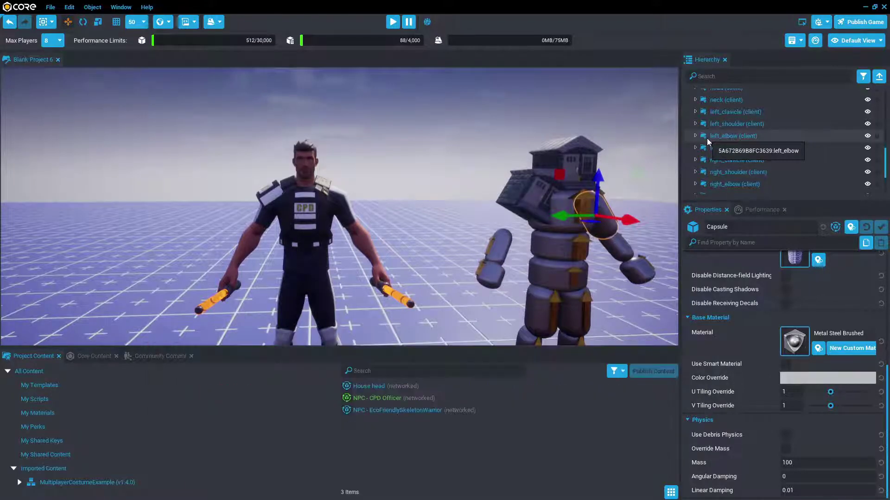
scroll(653, 157, up, 3)
scroll(652, 165, up, 2)
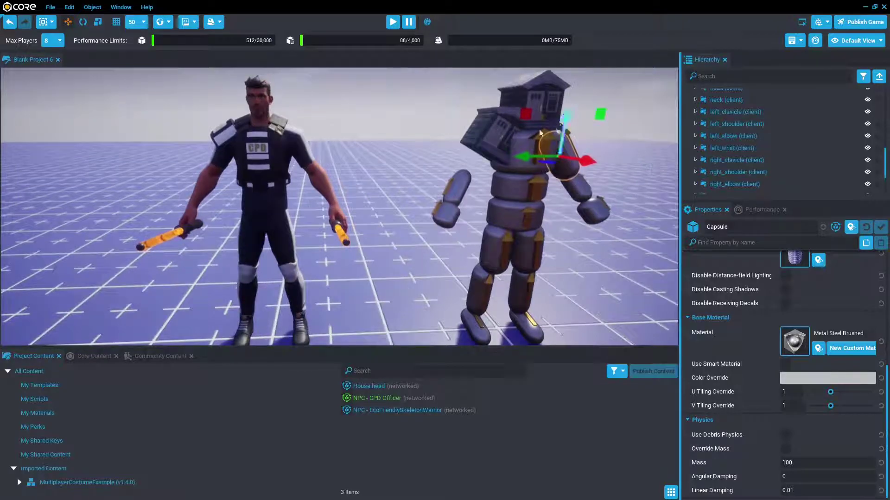
scroll(554, 226, up, 2)
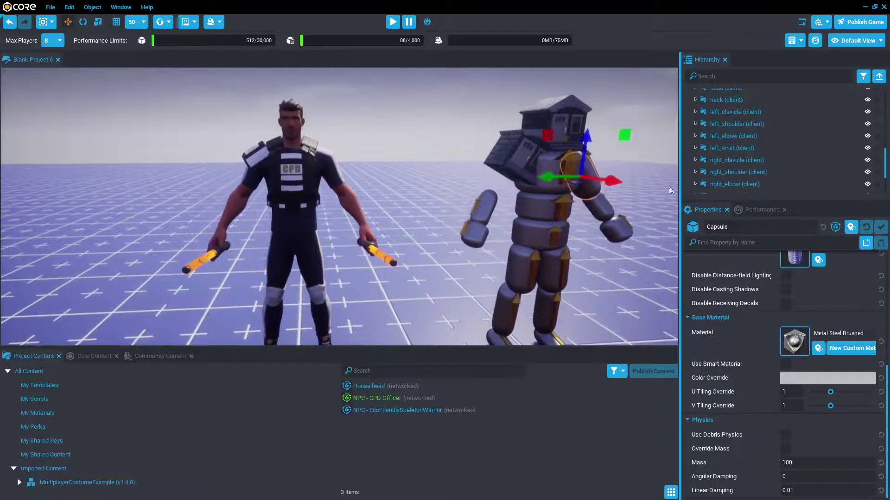
click(696, 148)
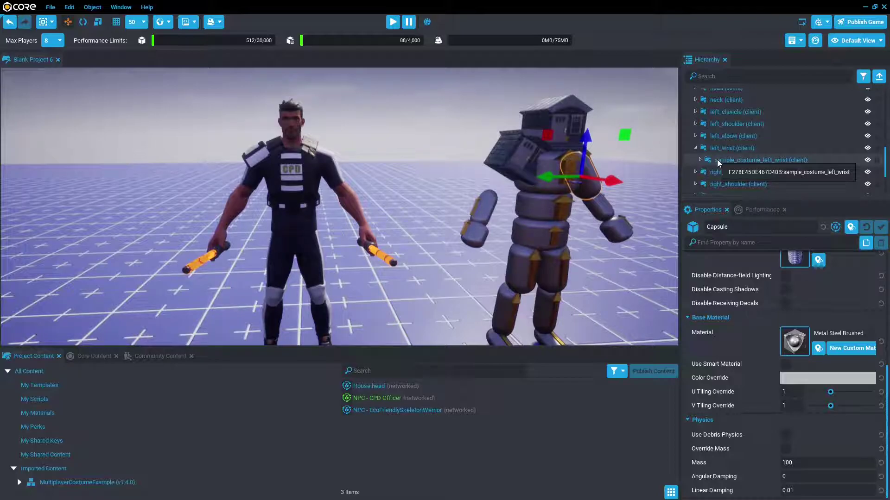
Select and collapse the left_wrist bone, then reframe the view around both characters
click(724, 148)
click(695, 148)
right_drag(604, 121, 552, 106)
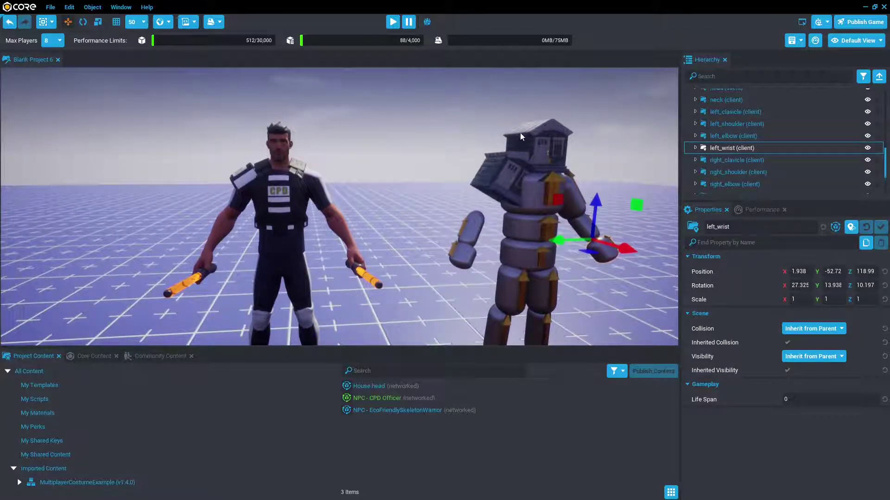
key(a)
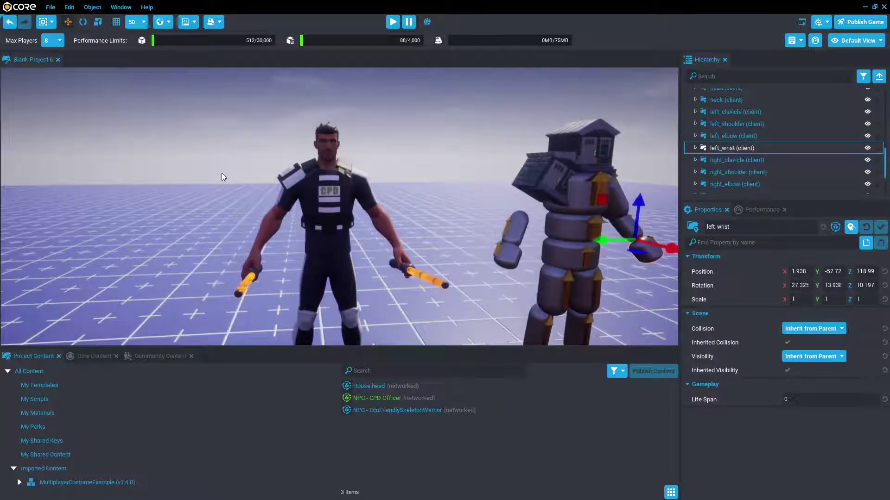
Select the Tiny Party Haus group and the officer's body, then lock Custom Human Guy 1
click(572, 130)
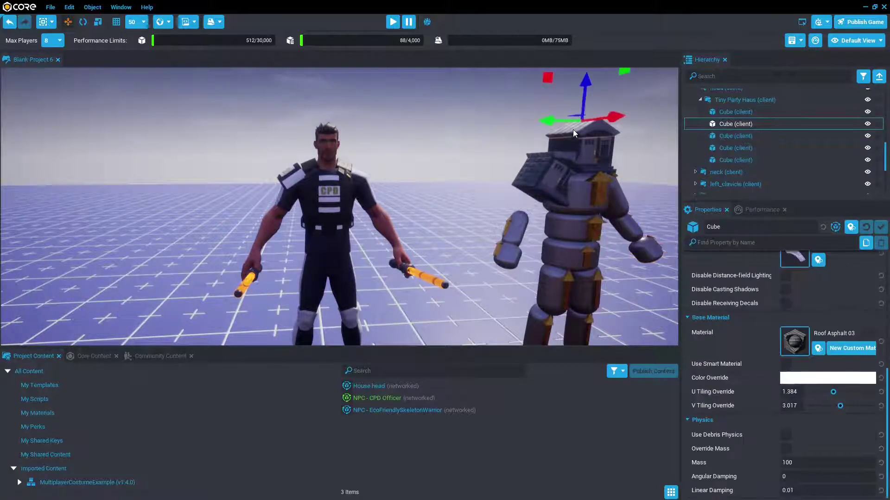
click(761, 103)
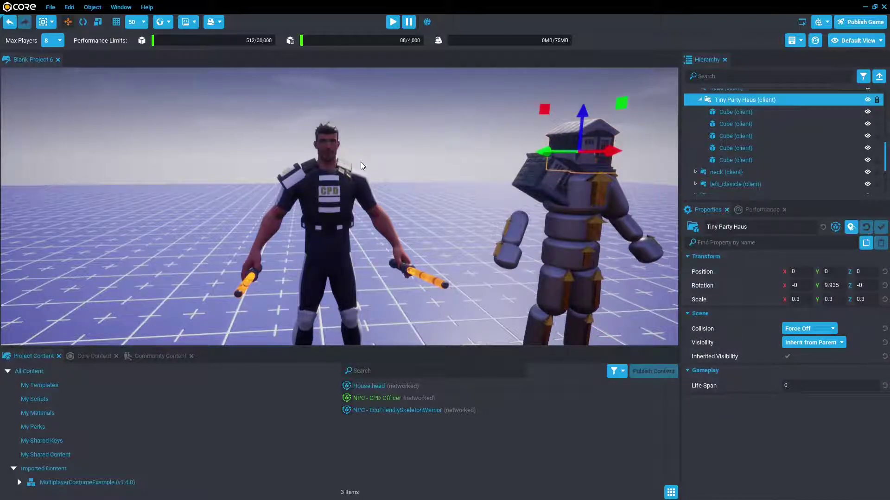
click(296, 174)
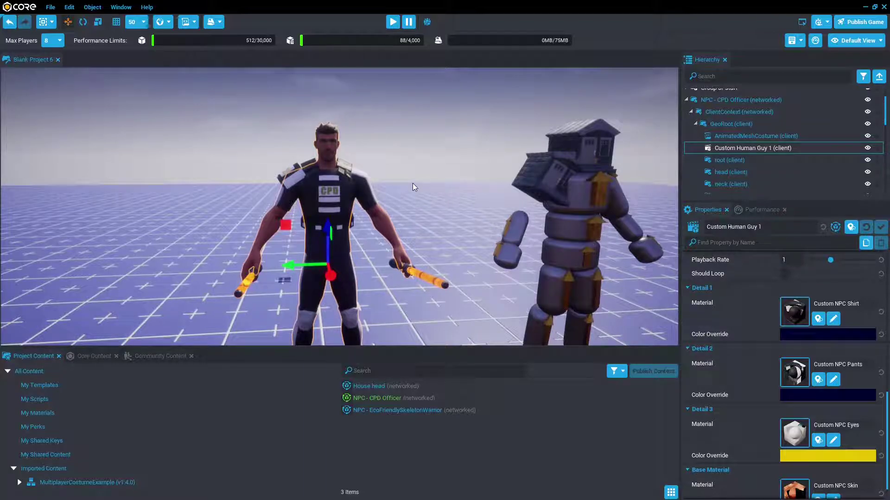
click(876, 149)
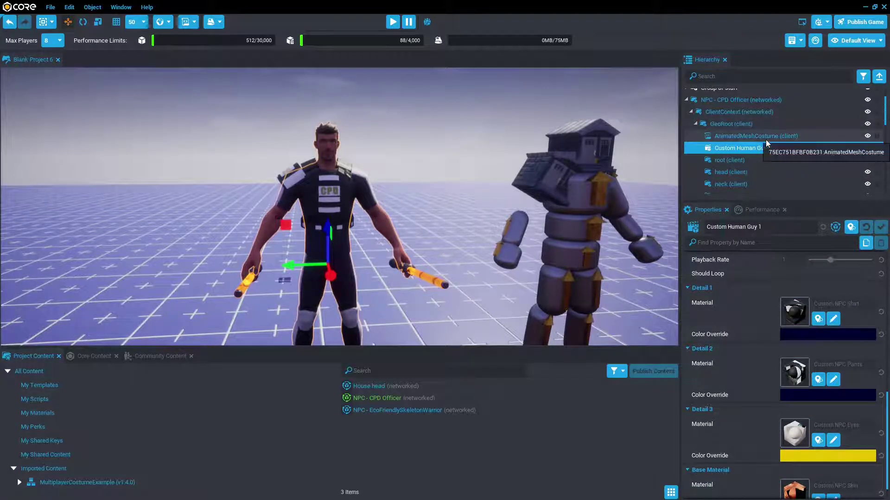
Select the Tiny Party Haus under the right shoulder and reset its Position and Rotation
click(299, 175)
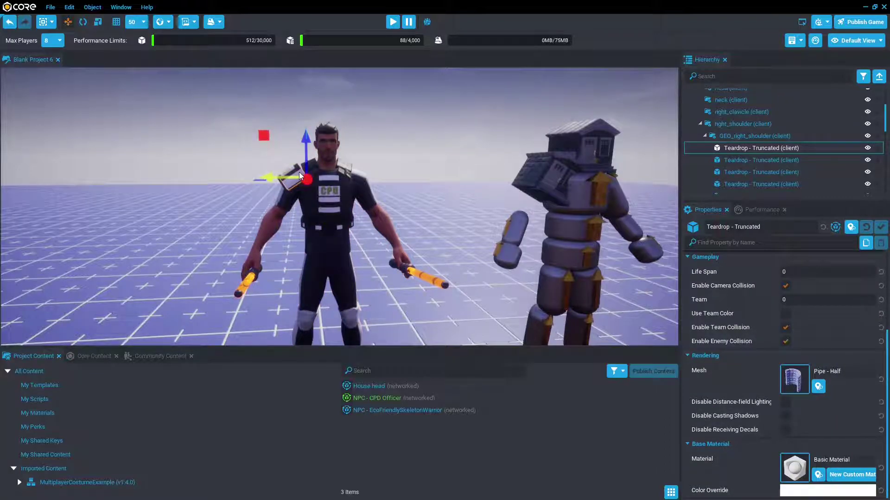
right_click(739, 126)
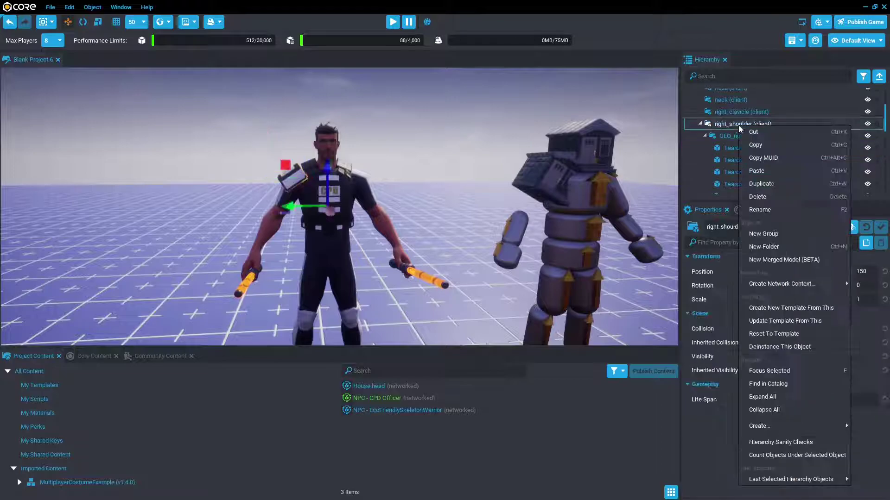
click(757, 348)
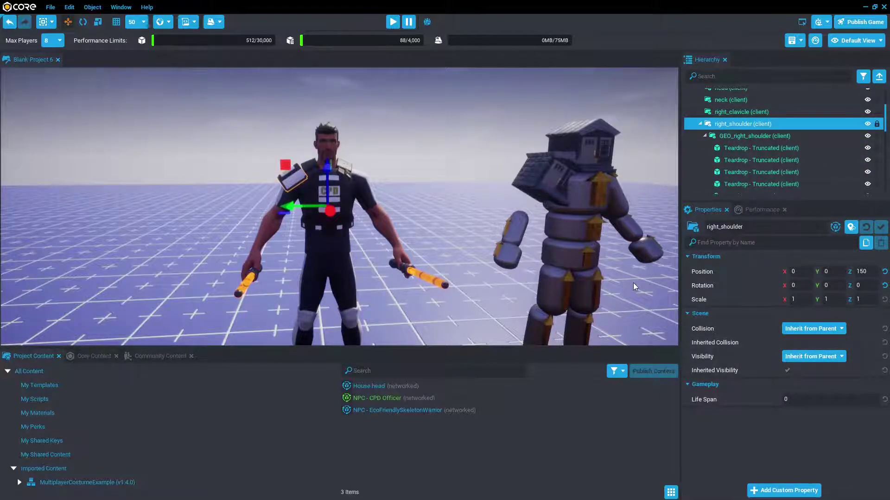
click(752, 147)
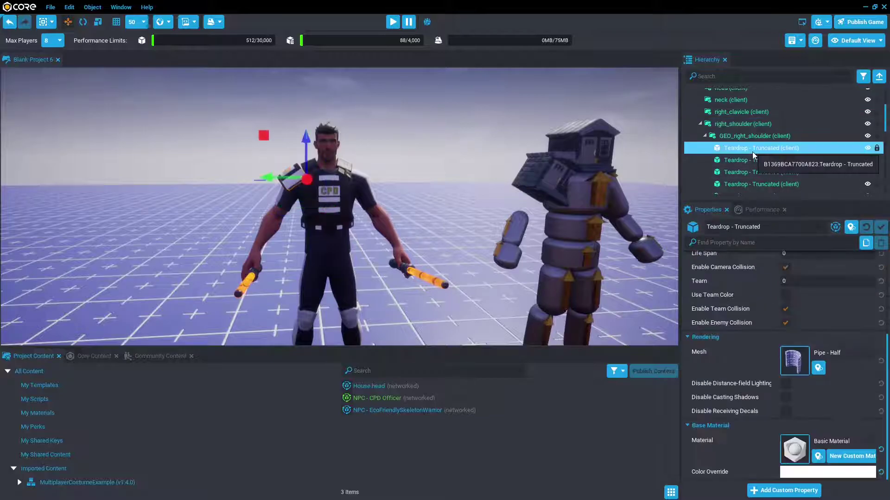
scroll(752, 151, down, 2)
click(752, 147)
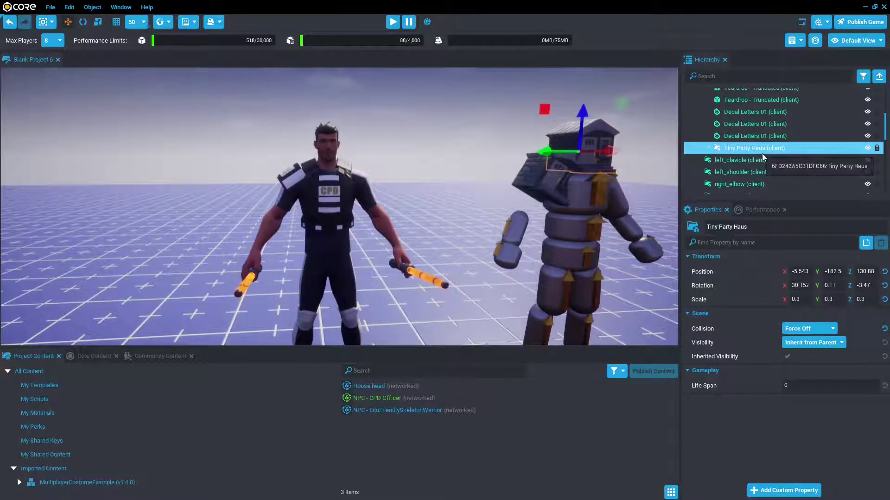
click(884, 272)
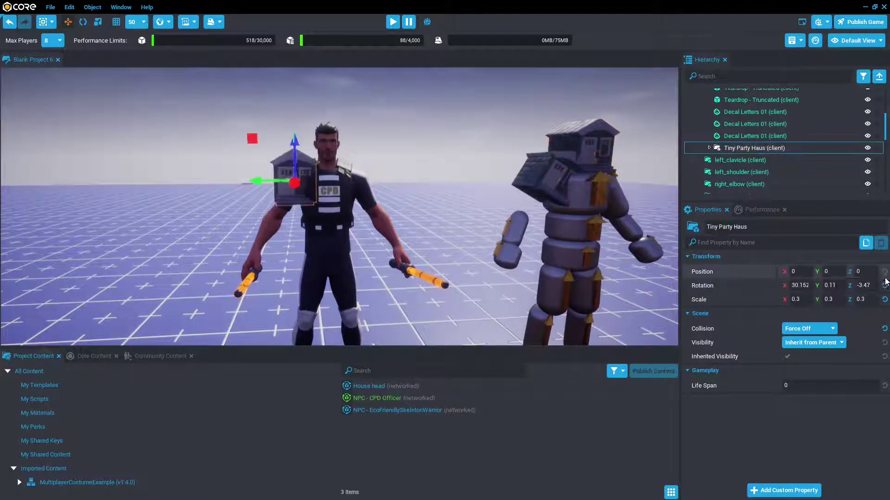
click(885, 285)
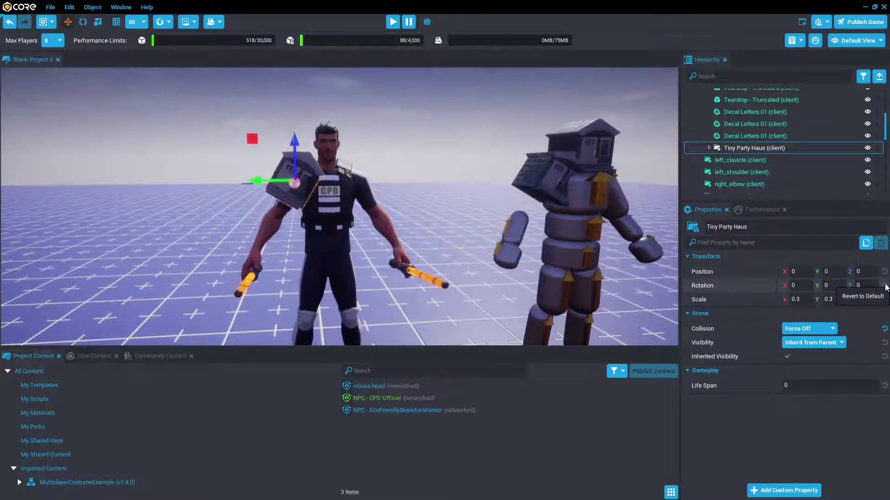
Tilt the house to about 75 degrees, shrink it to 0.134 scale, then tilt it to about 61 degrees
key(e)
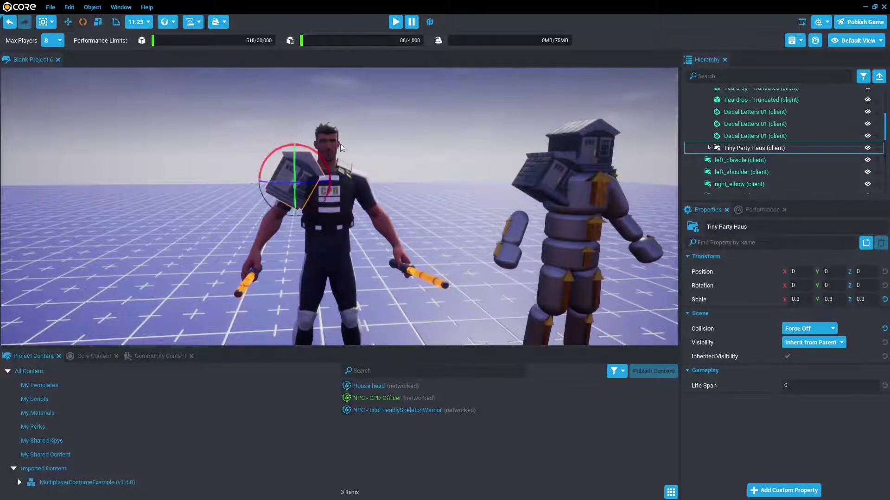
drag(305, 160, 307, 191)
key(w)
key(r)
scroll(338, 193, up, 3)
scroll(338, 193, up, 5)
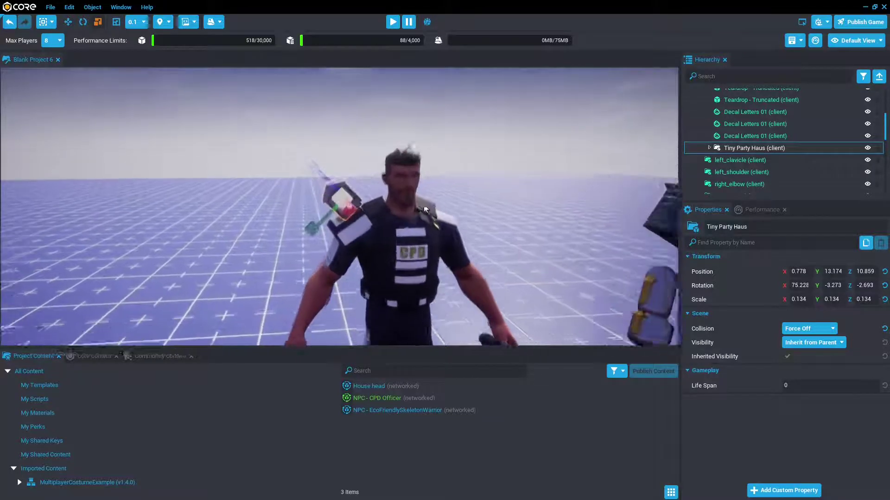
key(e)
drag(337, 179, 302, 171)
key(w)
click(298, 160)
scroll(299, 145, down, 5)
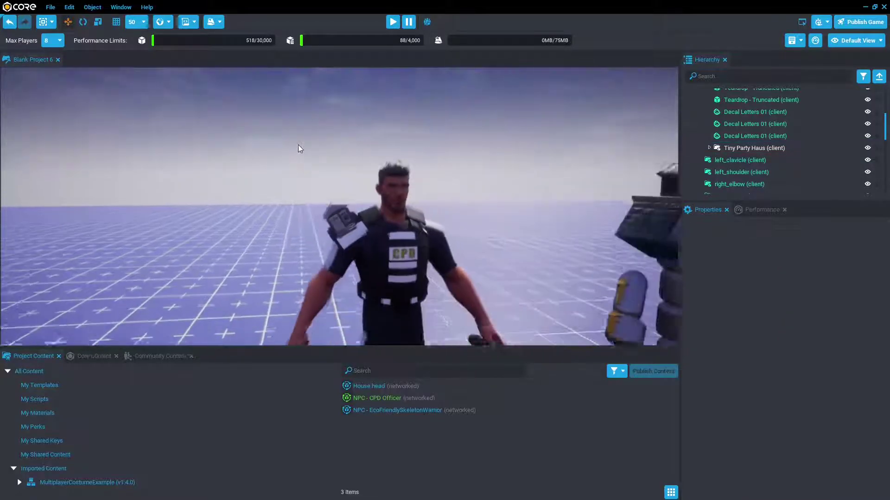
key(equal)
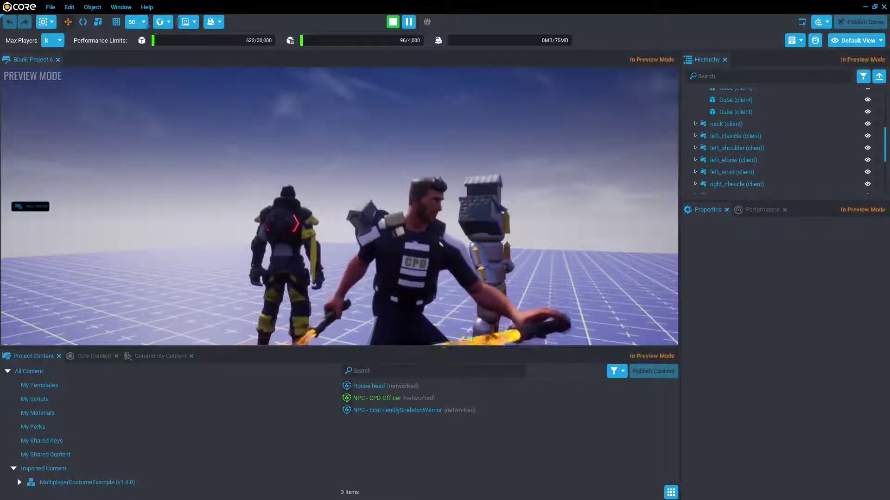
key(equal)
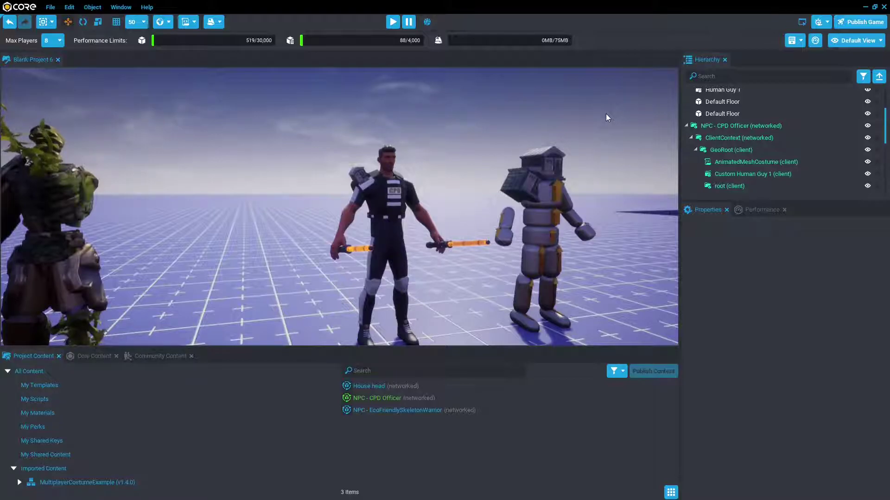
Change Custom Human Guy 1's Animation Stance from 1hand_melee_idle_ready to unarmed_bind_pose
click(809, 175)
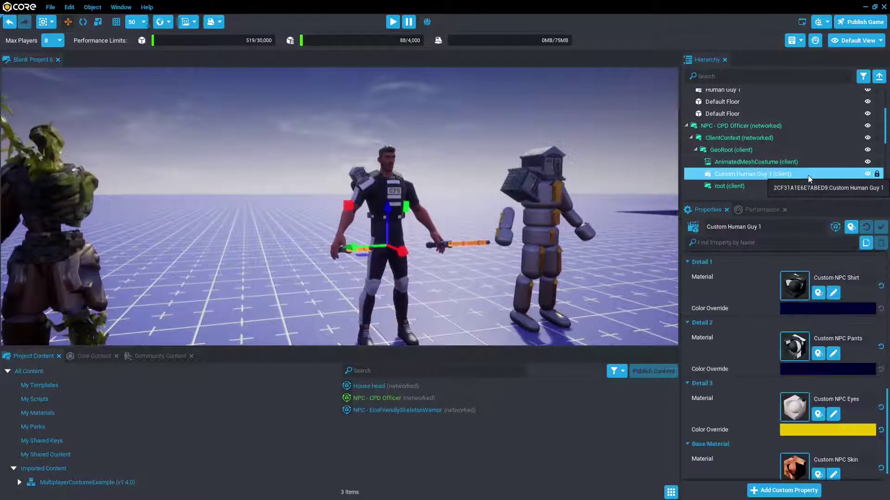
scroll(761, 277, up, 5)
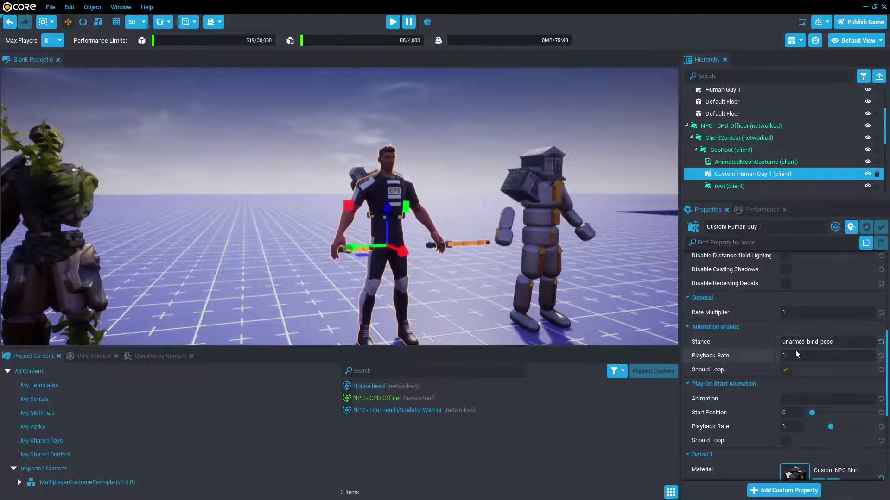
click(837, 341)
key(ctrl+c)
text(i)
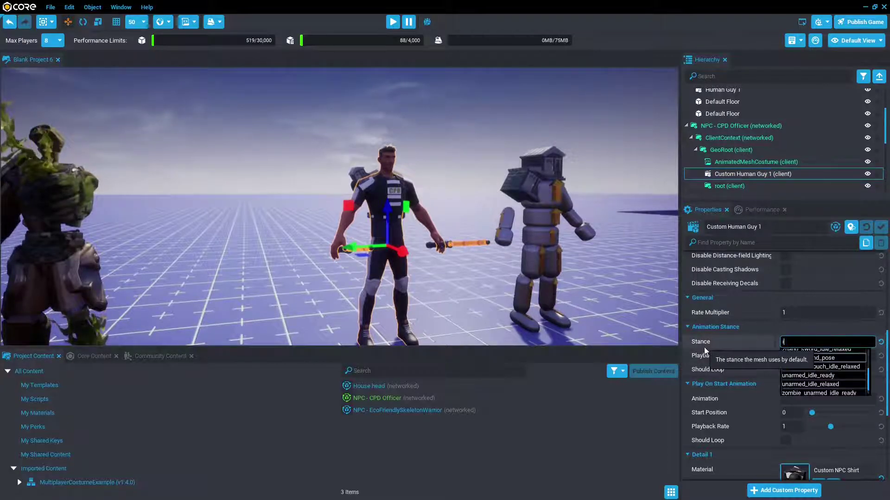
text(dle)
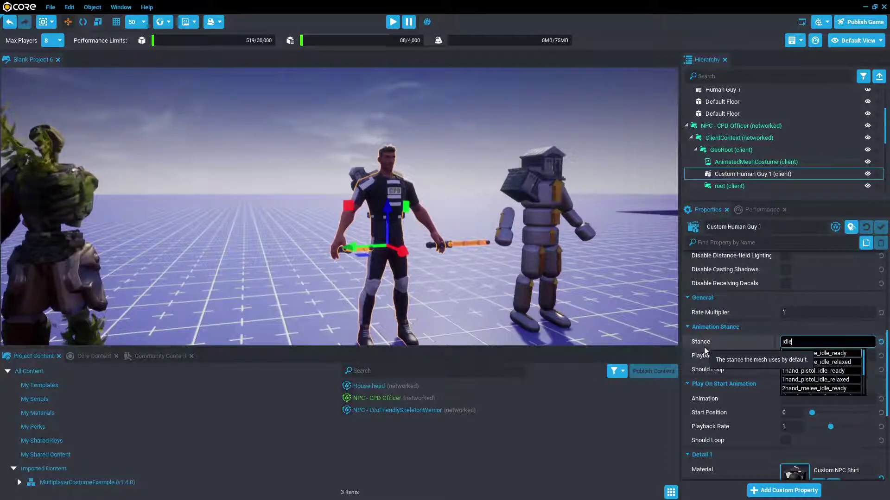
click(843, 354)
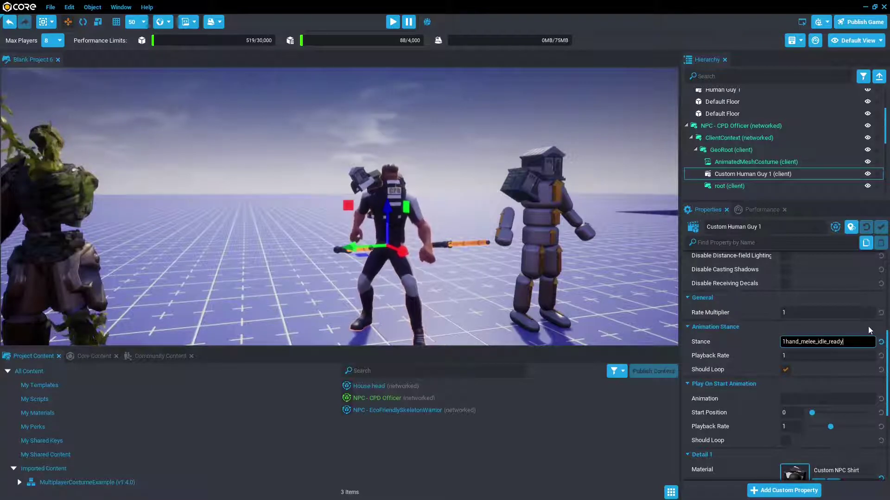
key(ctrl+a)
key(ctrl+v)
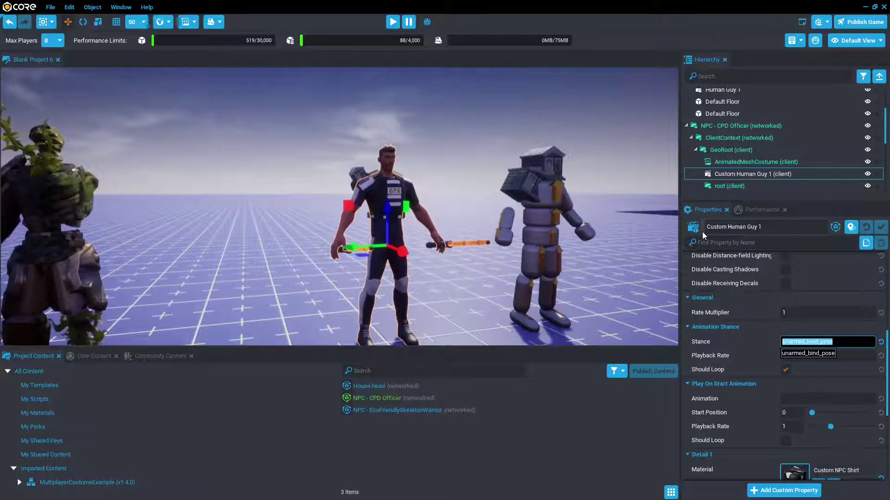
double_click(740, 167)
scroll(442, 252, down, 6)
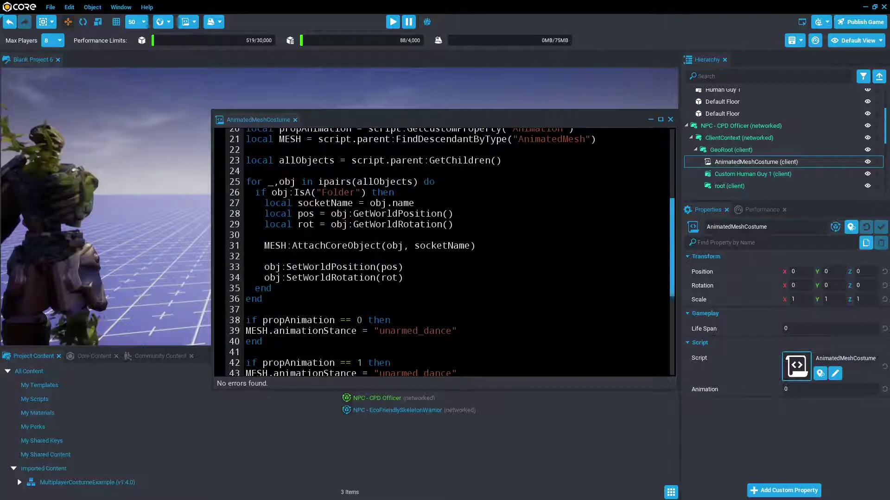
drag(263, 299, 240, 188)
click(246, 309)
scroll(442, 252, down, 2)
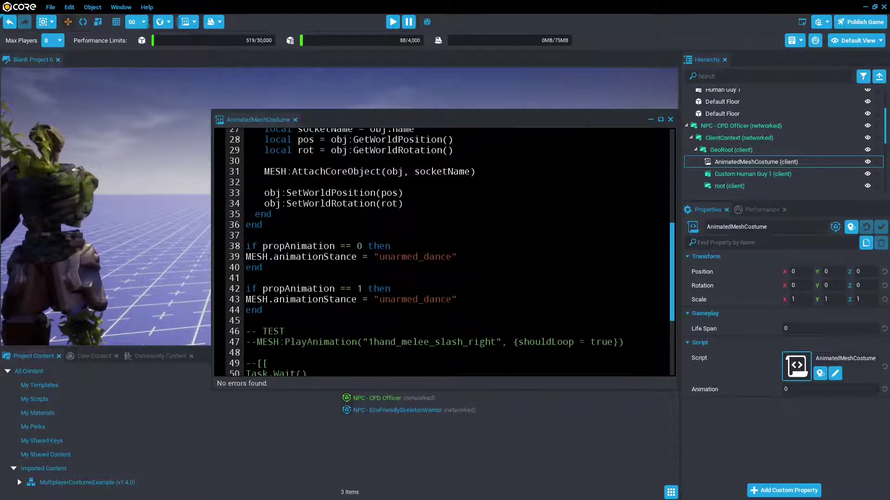
drag(263, 268, 246, 247)
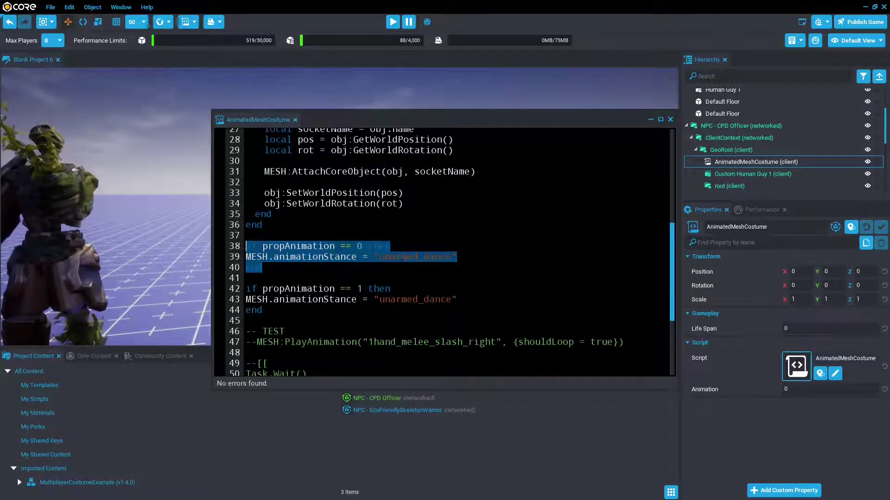
click(263, 267)
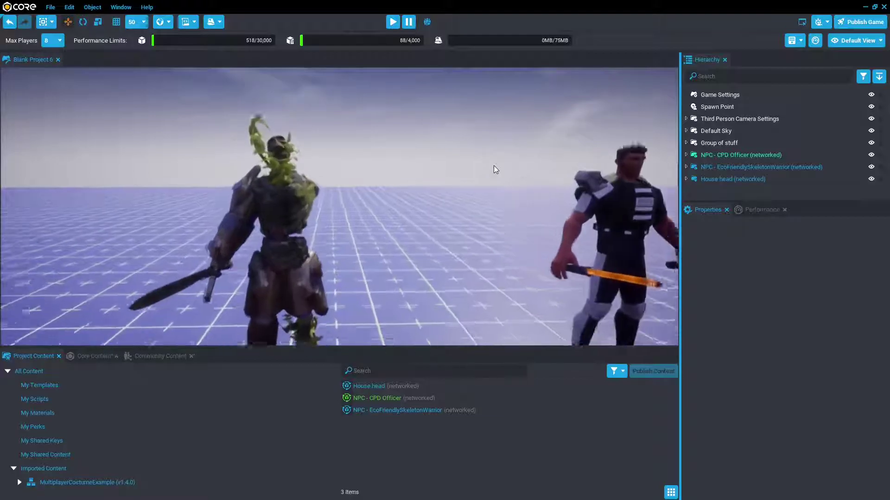
scroll(493, 165, up, 2)
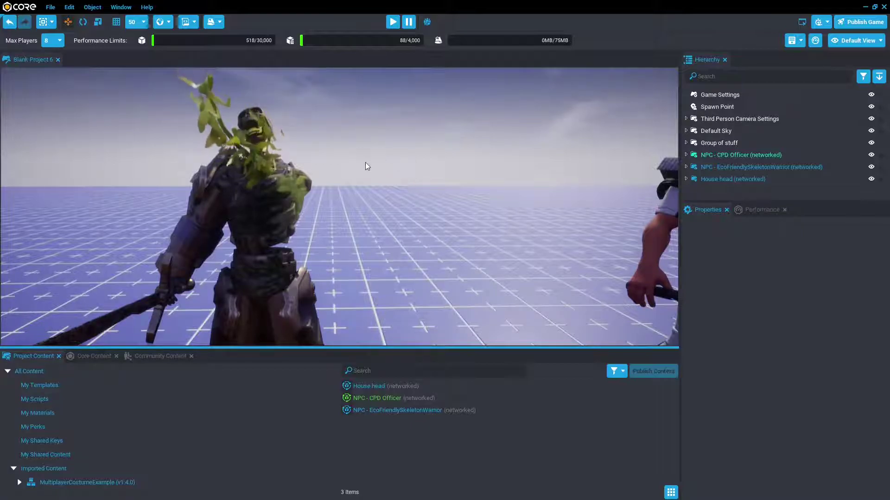
scroll(367, 168, down, 3)
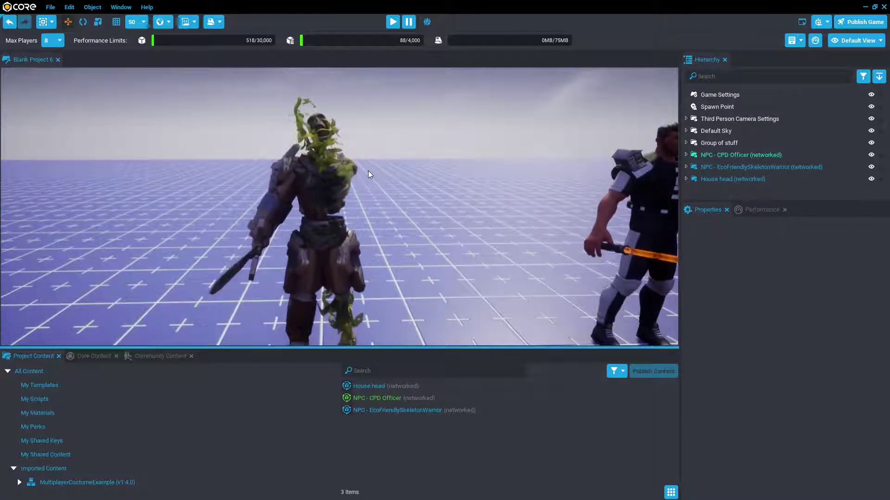
key(=)
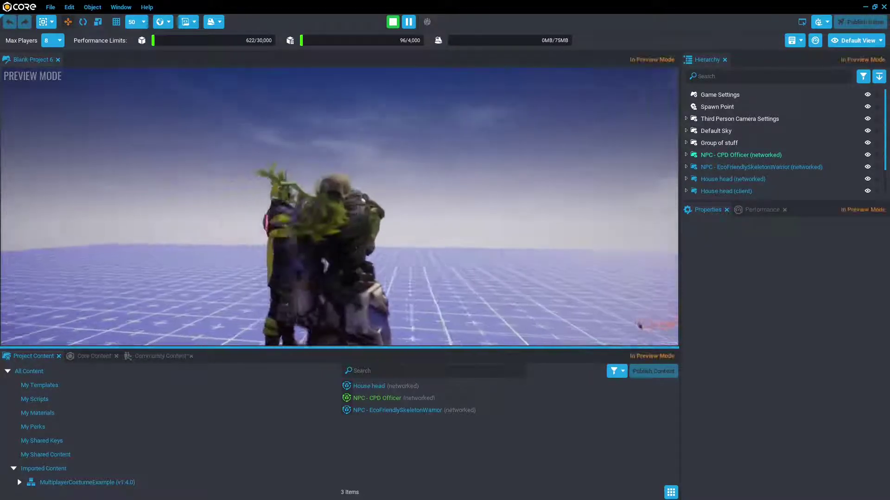
key(=)
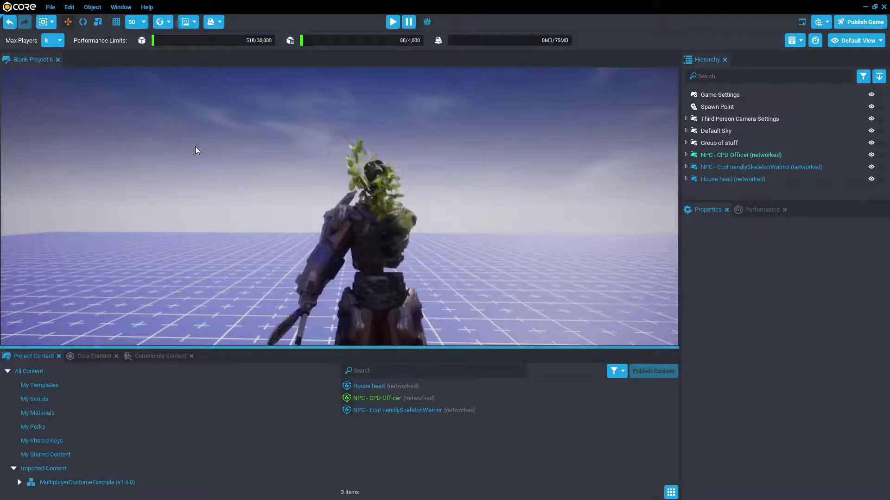
Expand the skeleton warrior's ClientContext and GeoRoot and select its Custom Human Guy 1 mesh
click(686, 167)
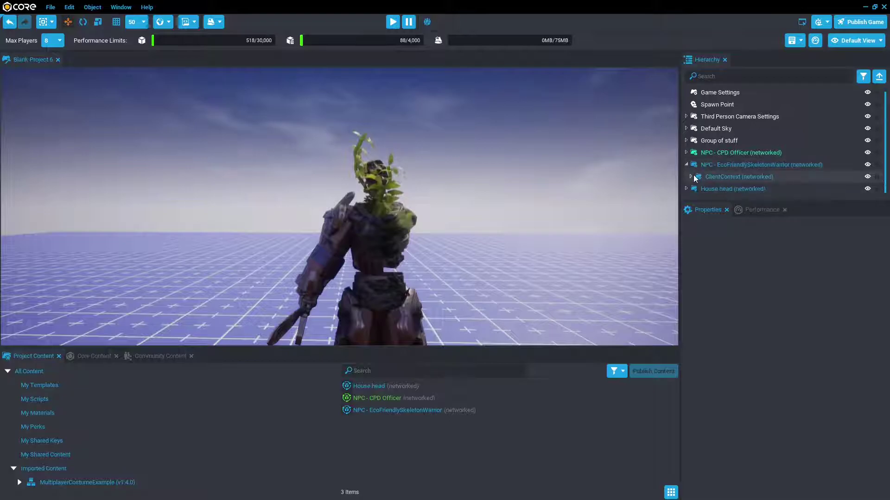
click(690, 176)
scroll(695, 177, down, 3)
click(695, 177)
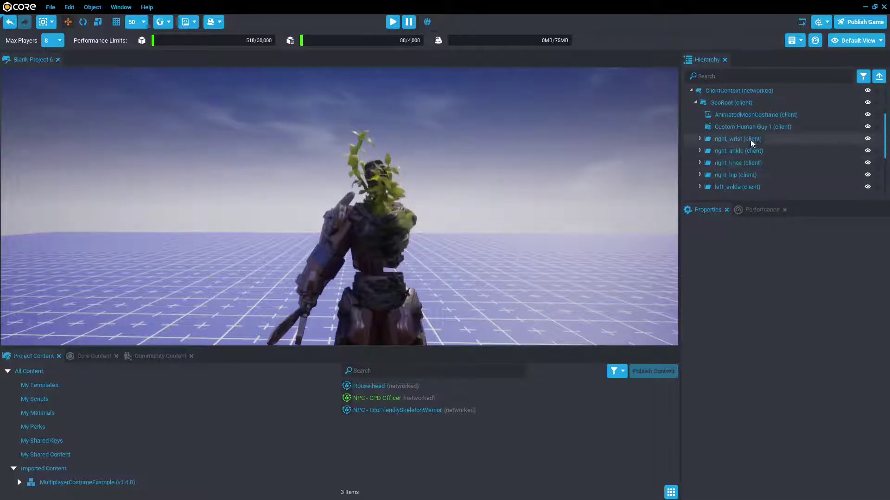
click(753, 129)
Set its Detail 1 Color Override to black (00000000)
scroll(781, 306, down, 3)
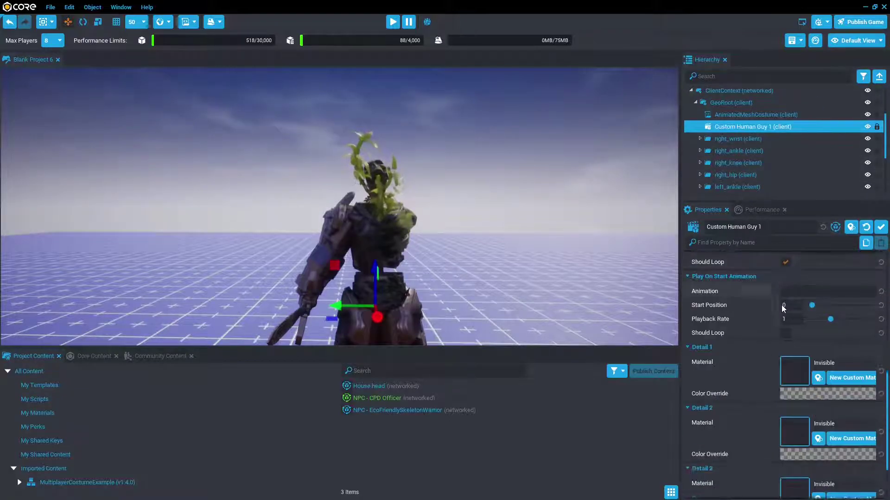
scroll(781, 305, down, 2)
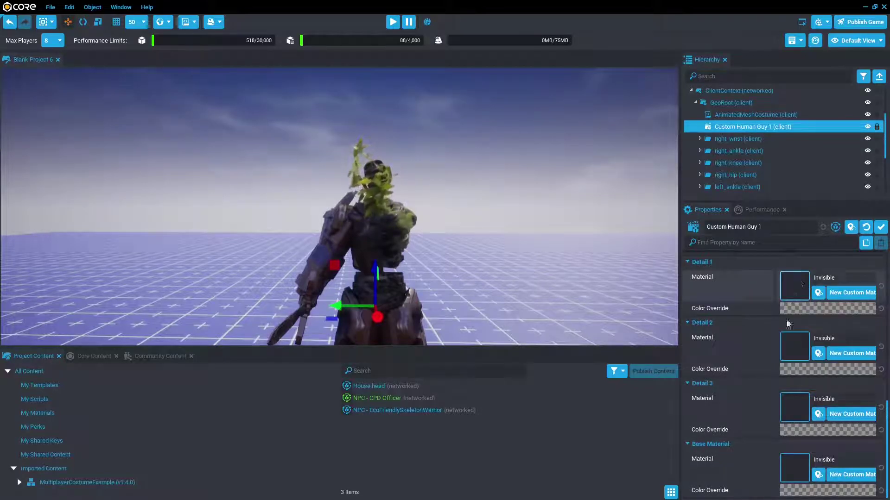
click(800, 310)
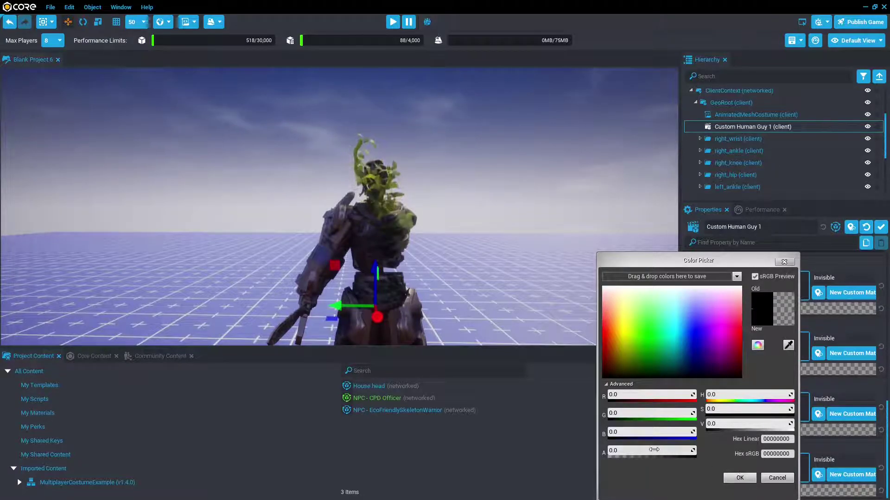
click(739, 478)
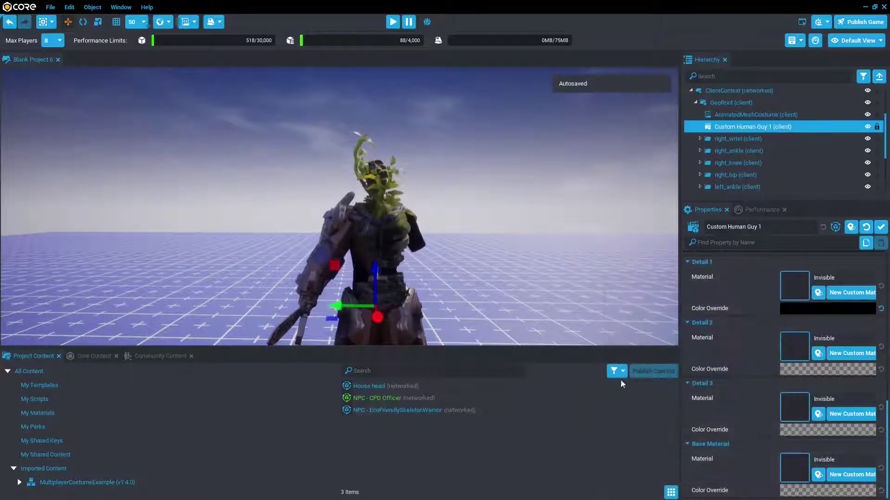
right_drag(572, 336, 338, 266)
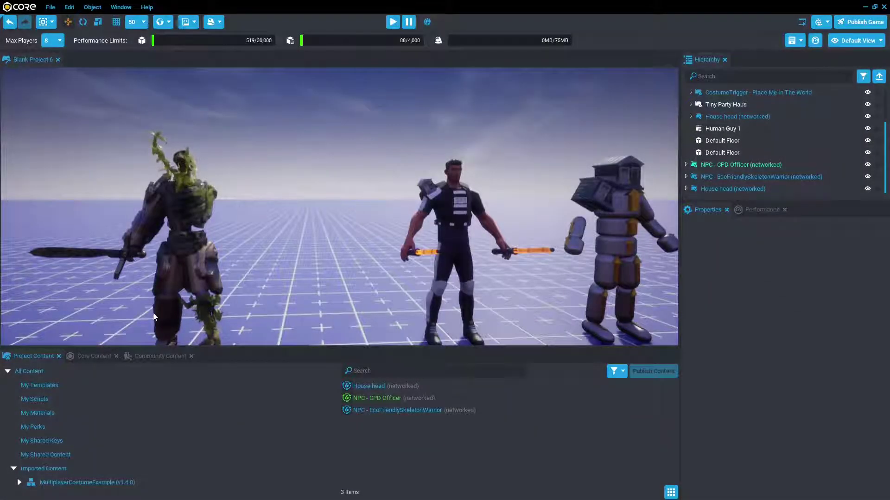
In Community Content, drop the cpd tag and search for 'socket'
right_drag(367, 246, 366, 259)
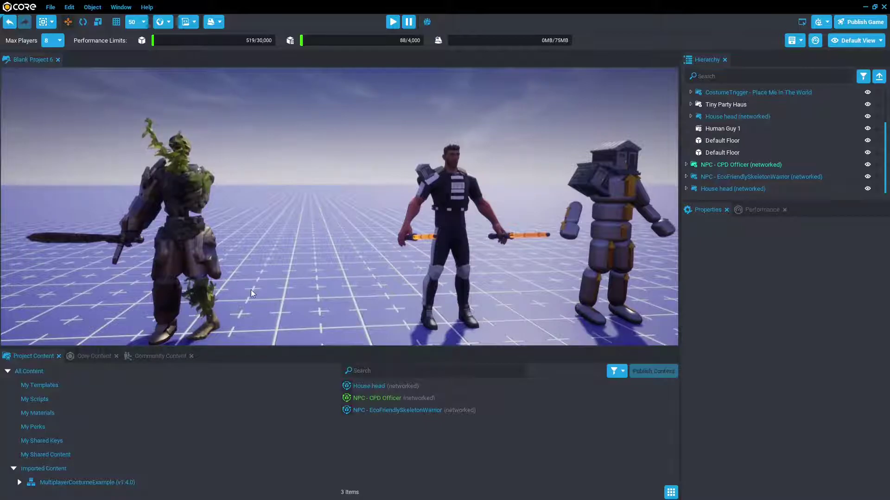
click(163, 355)
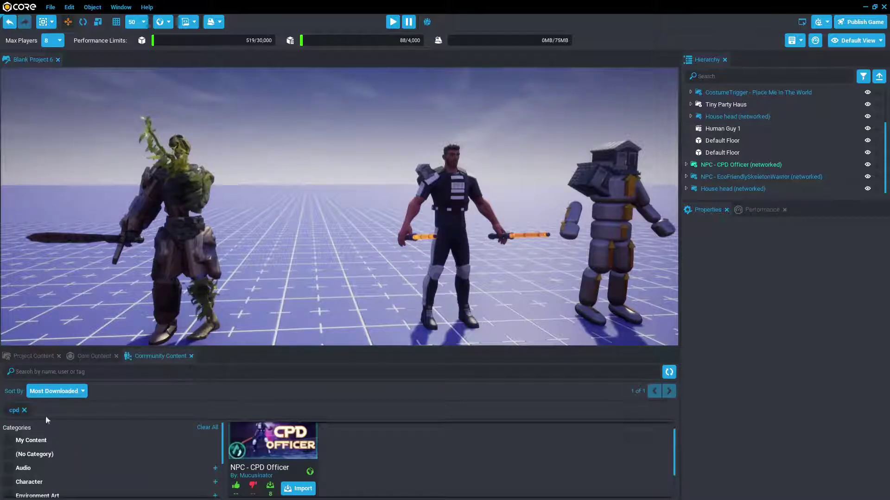
click(25, 410)
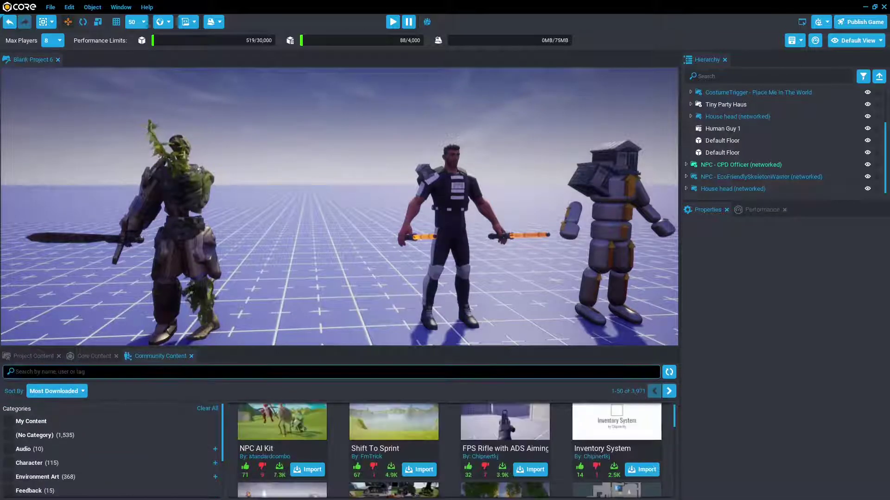
text(socket)
key(Return)
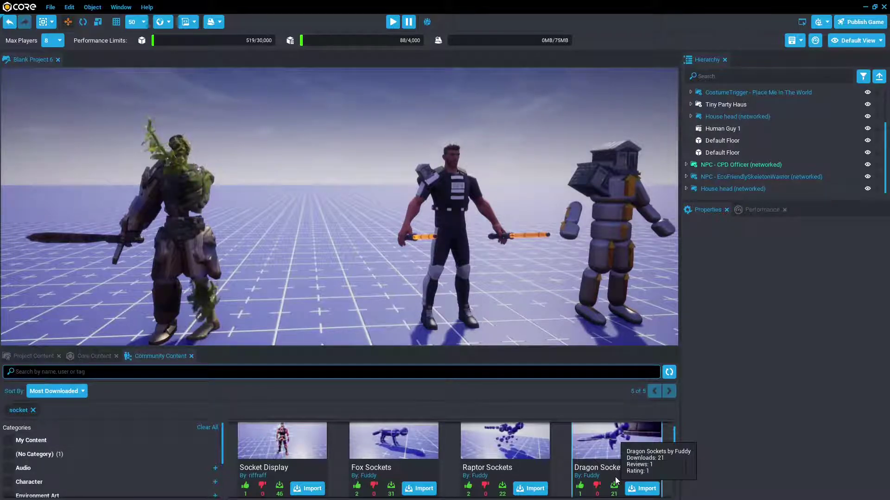
Replace the socket tag with a 'fluid' search, listing Fluid UI and Fluid Mannequin
click(33, 410)
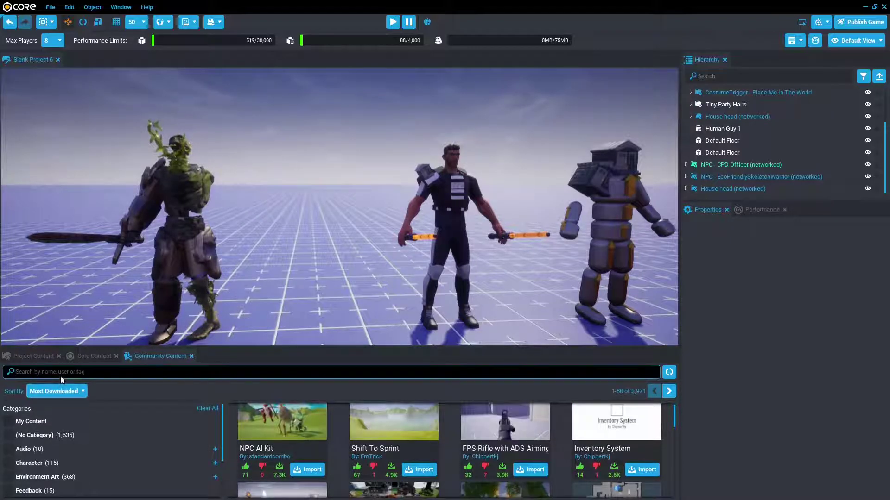
text(fluid)
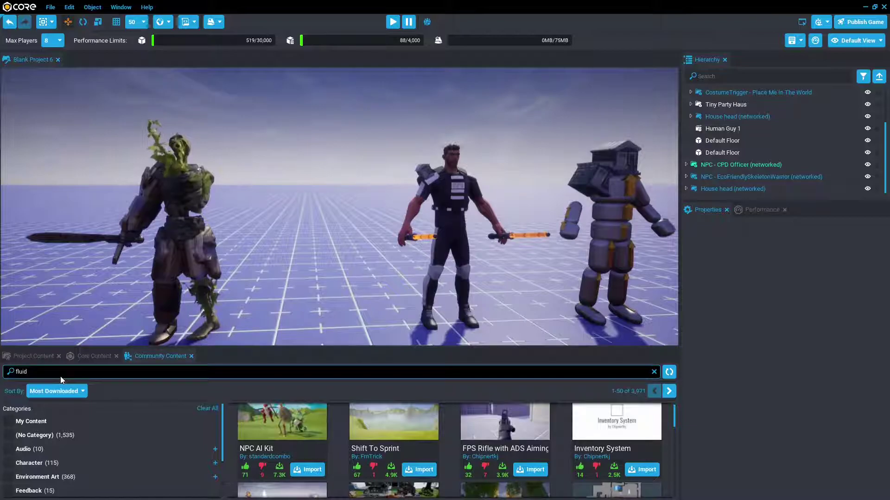
key(Return)
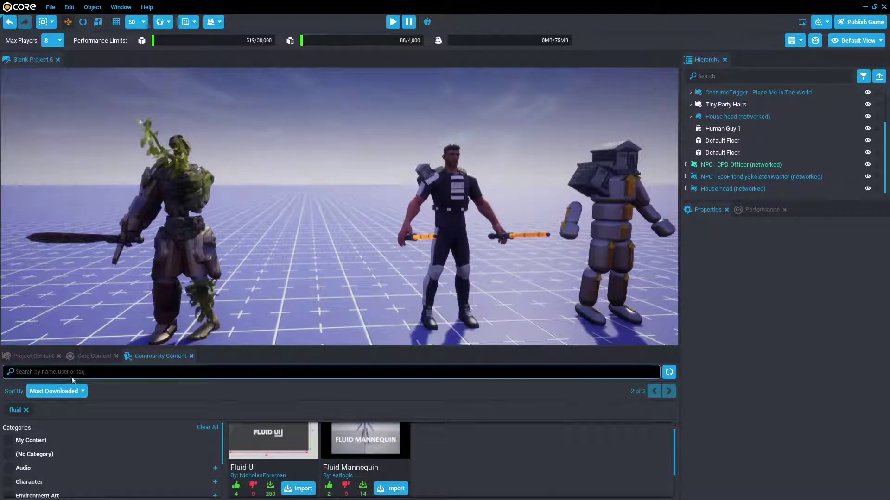